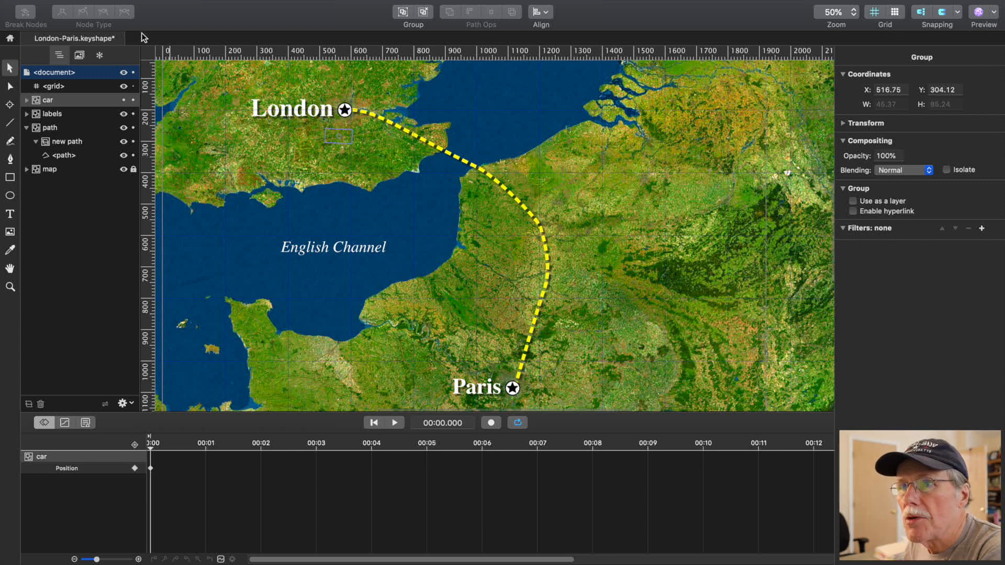
Show the hidden car group on the map and hide it again.
click(123, 100)
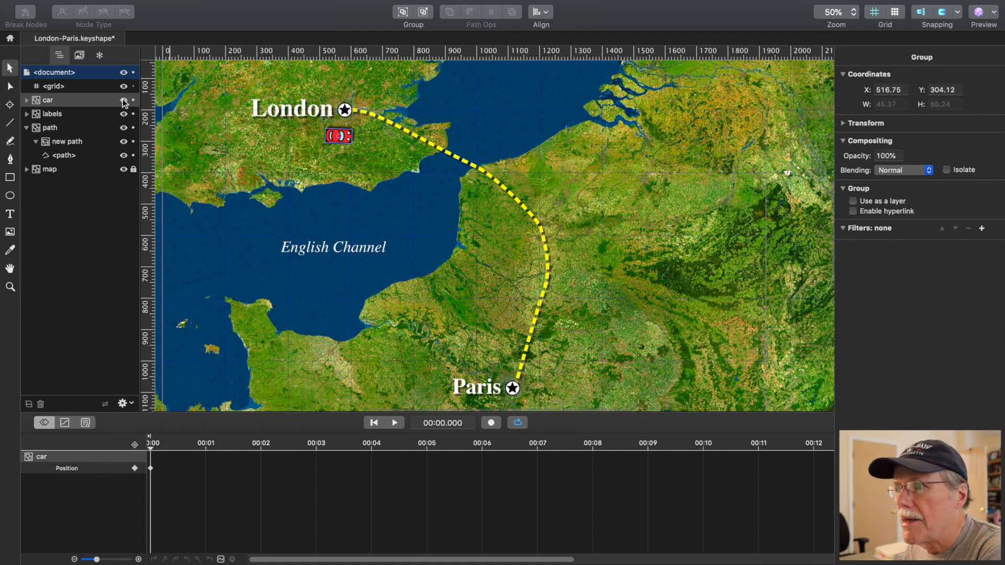
click(124, 100)
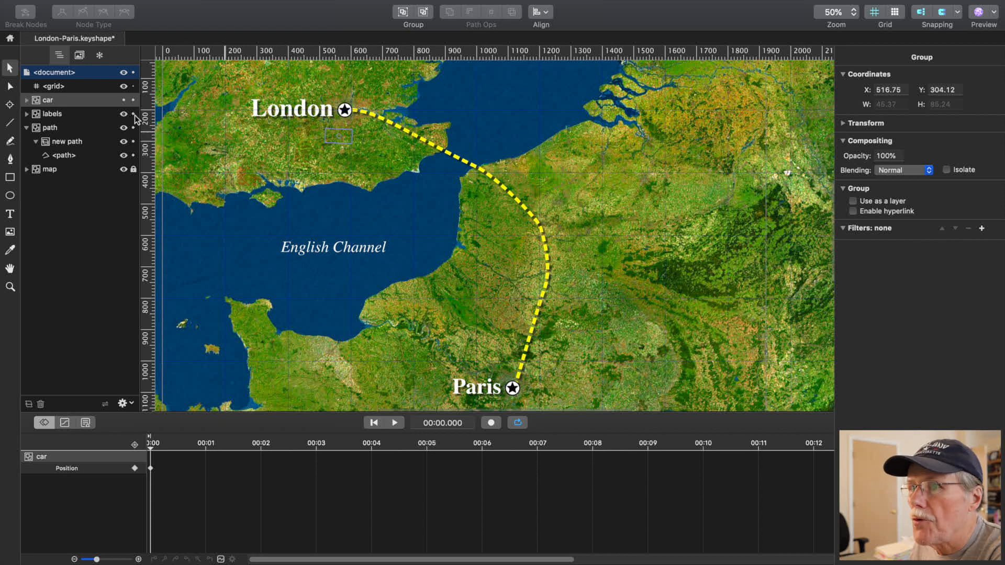
Draw a closed six-node rectangular path, about 105 by 102, around London's star marker with the Pen tool.
click(11, 160)
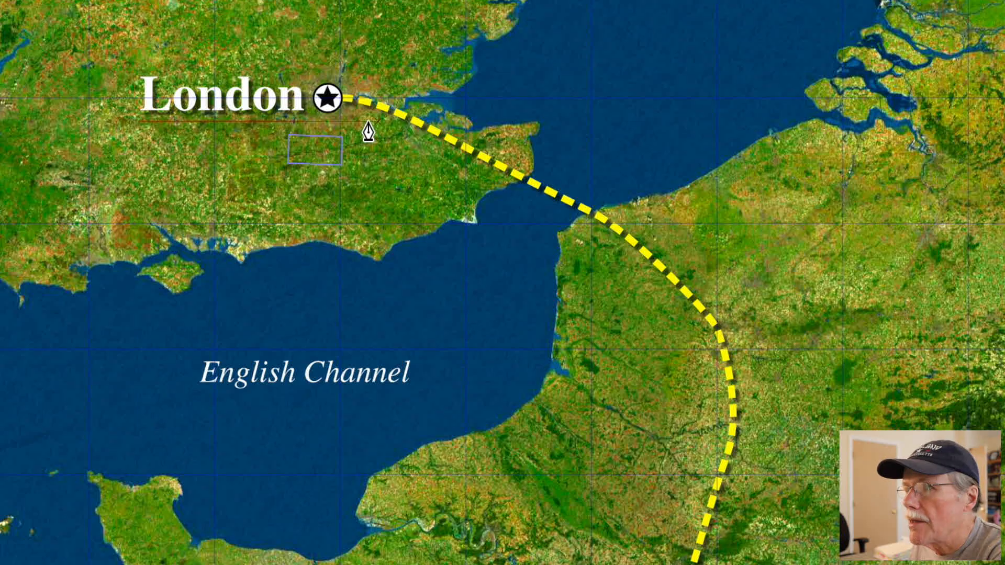
drag(341, 98, 276, 70)
click(276, 61)
click(277, 122)
click(304, 122)
click(340, 122)
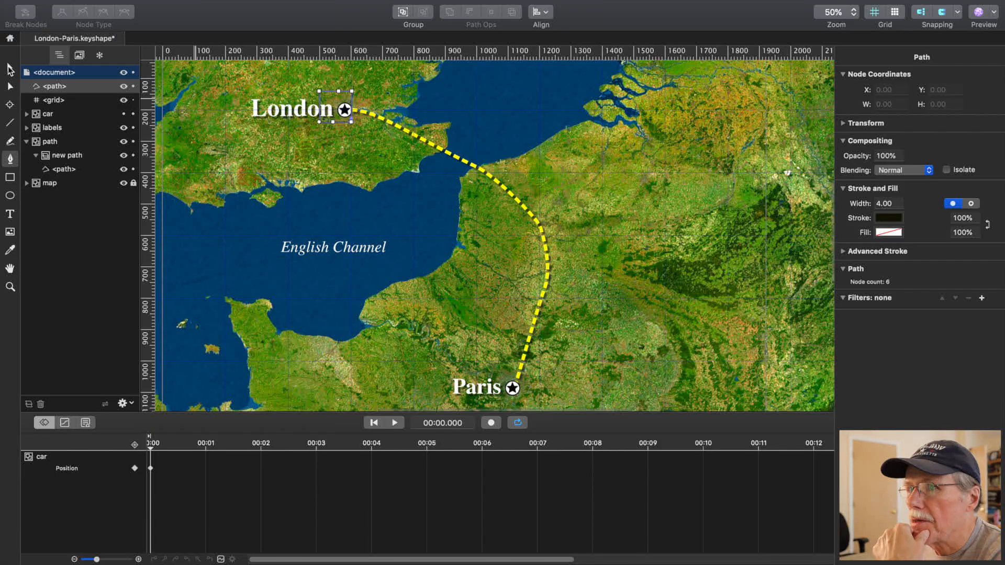
Rename the new path around London's marker as "clip path".
click(10, 69)
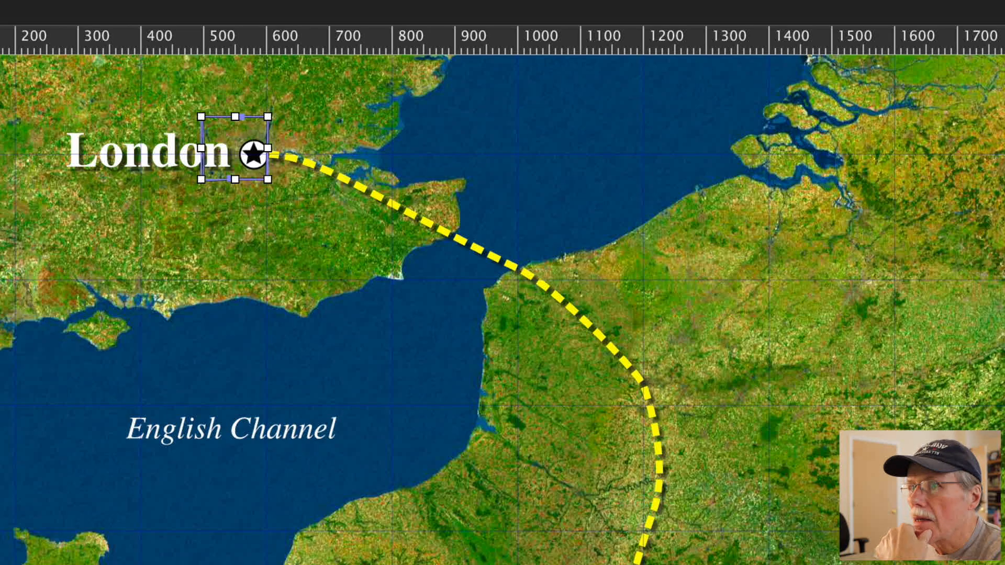
text(clip )
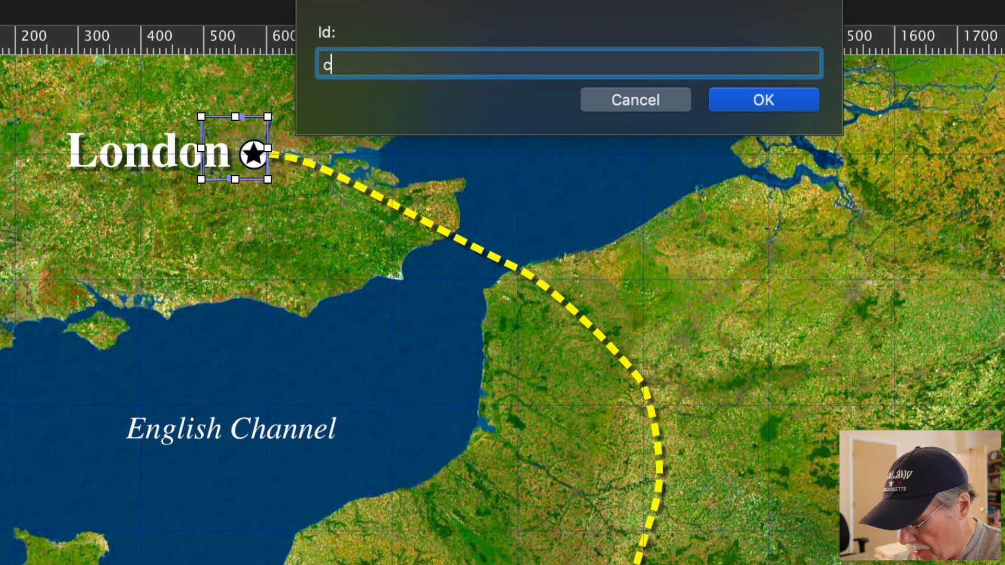
text(path)
key(Return)
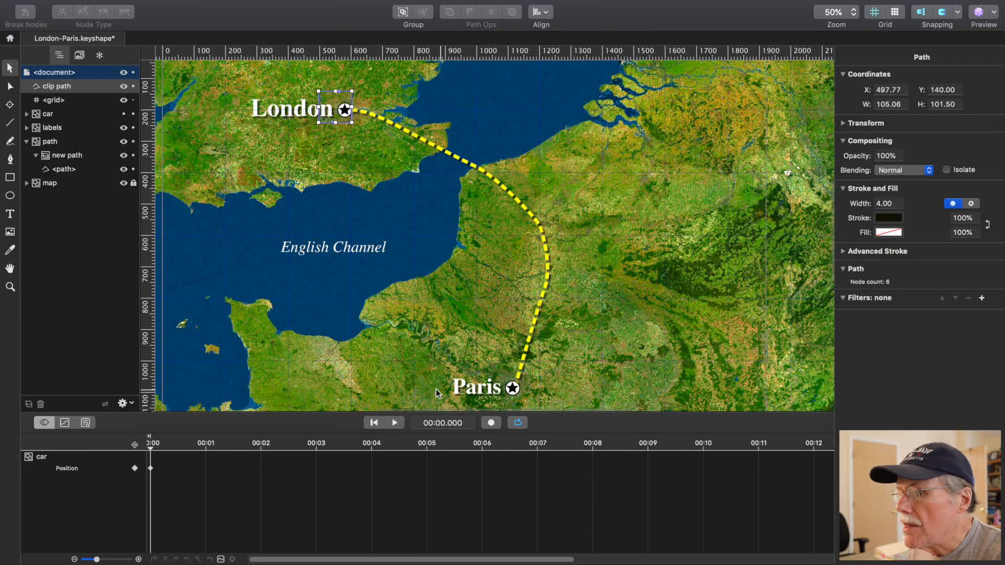
Enable Auto-Keyframe and, at 2 seconds, reshape the clip path to enclose the route's first stretch across southeast England.
click(494, 425)
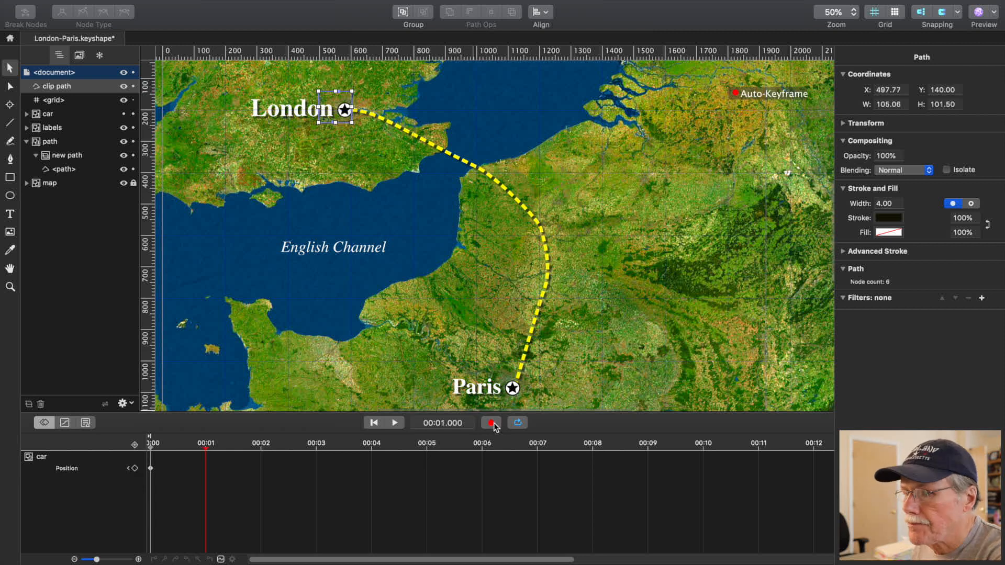
click(204, 448)
drag(203, 449, 262, 454)
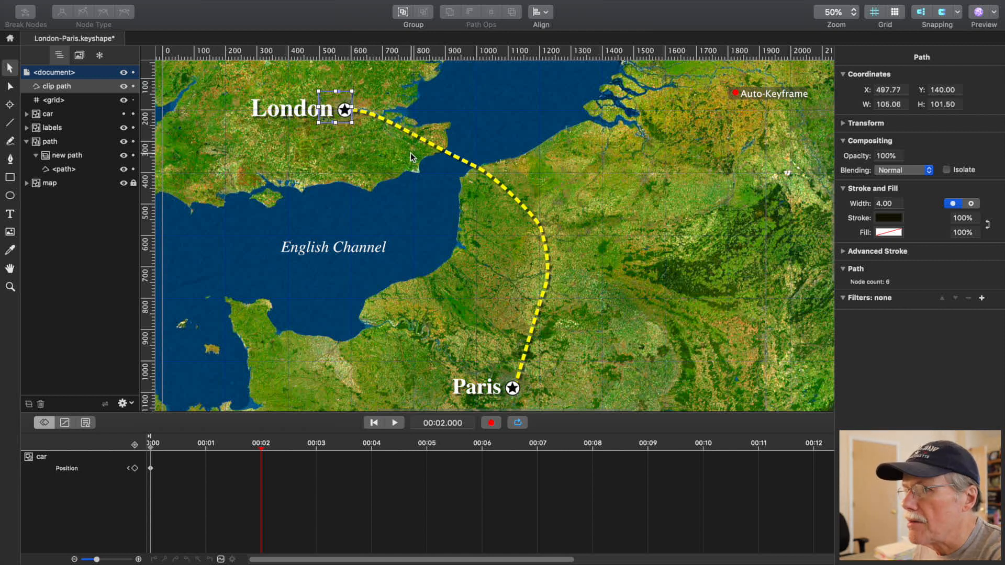
click(10, 86)
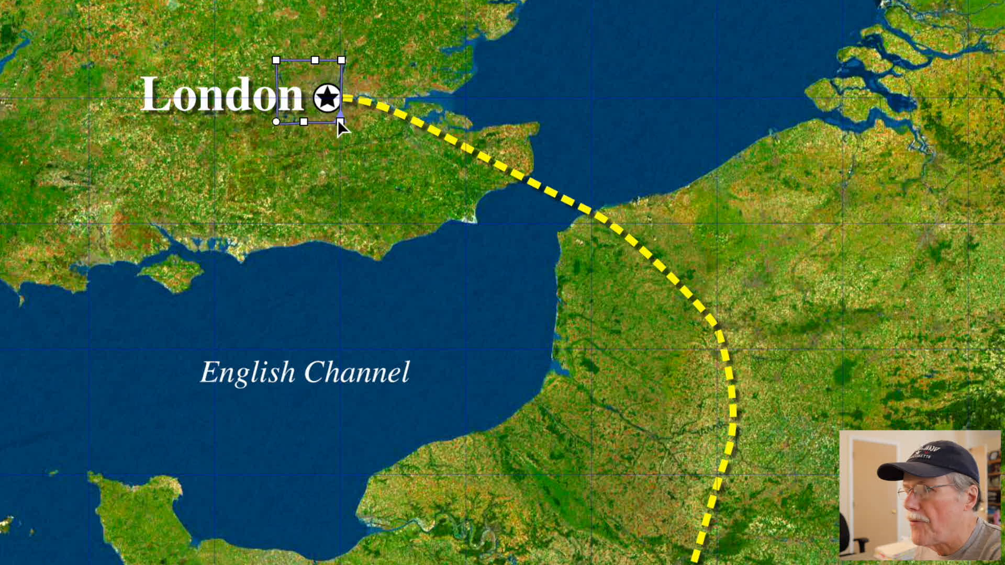
click(363, 128)
drag(362, 135, 470, 194)
drag(340, 60, 489, 81)
drag(466, 180, 456, 180)
drag(314, 60, 377, 60)
At 4 seconds, extend the clip path's nodes along the route across the English Channel to the French coast.
drag(260, 444, 372, 450)
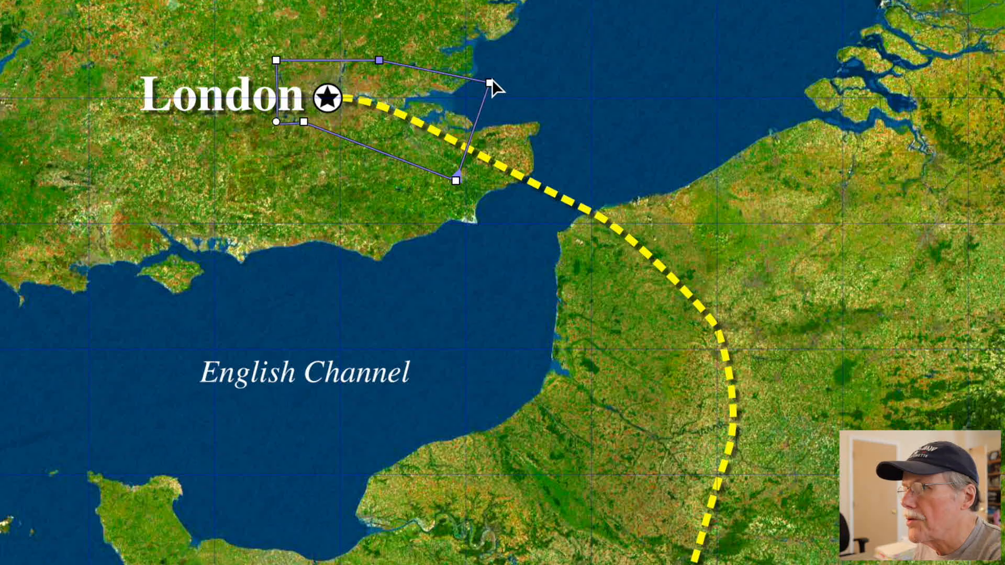
drag(426, 102, 501, 130)
drag(454, 181, 555, 270)
drag(379, 60, 477, 77)
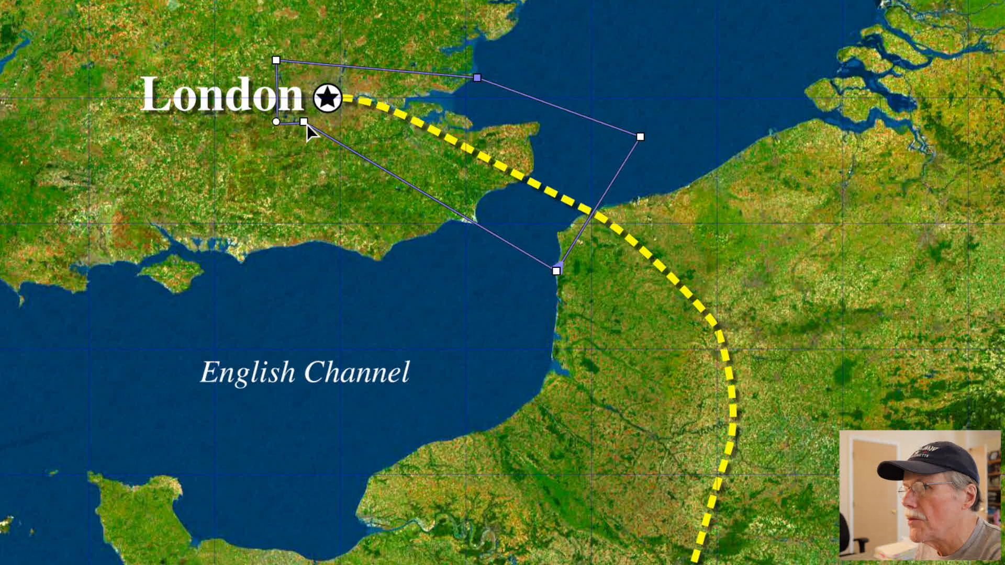
drag(306, 124, 395, 177)
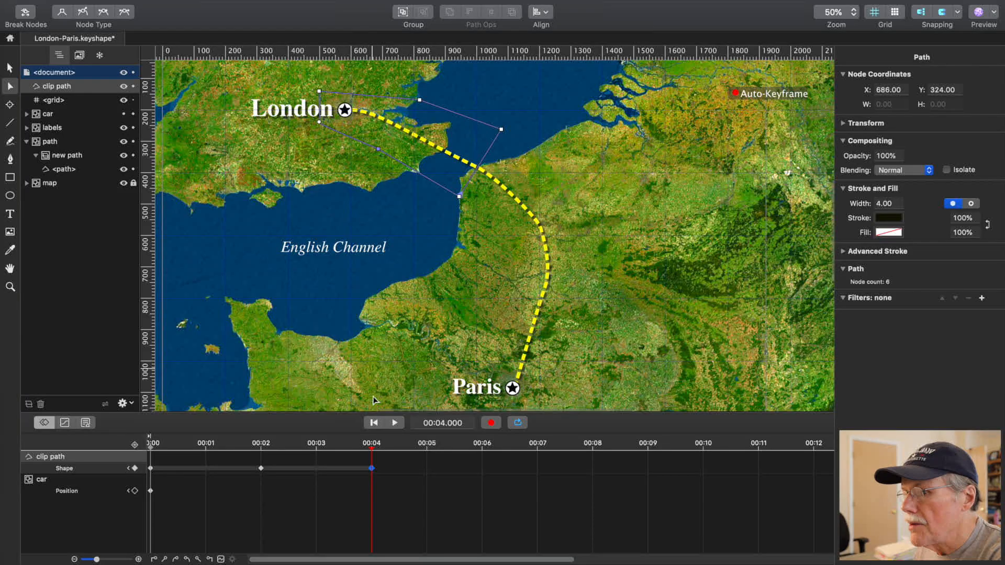
At 6 seconds, extend the clip path's nodes inland to enclose the route as far as its bend in France.
drag(370, 447, 483, 449)
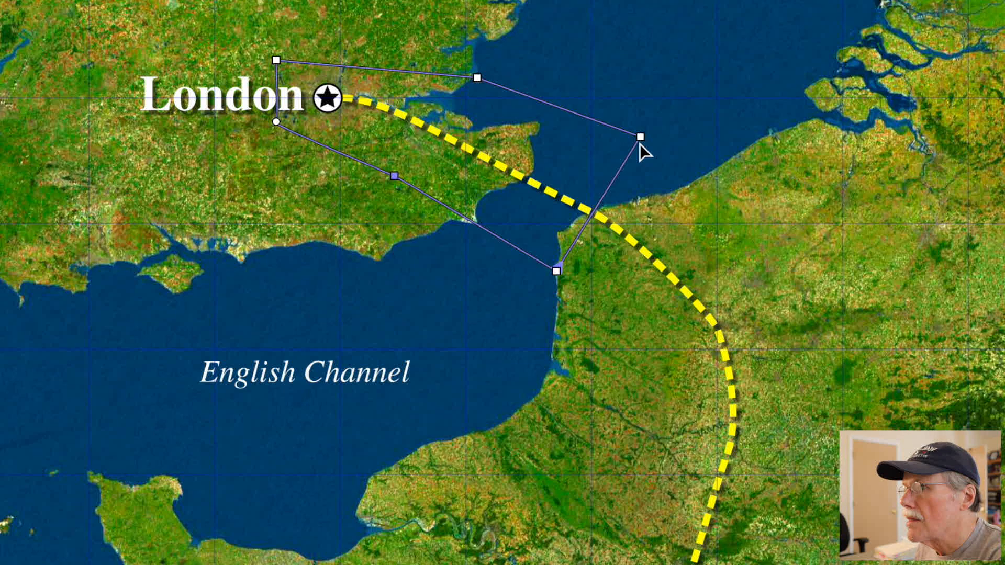
drag(640, 137, 842, 315)
drag(557, 272, 612, 374)
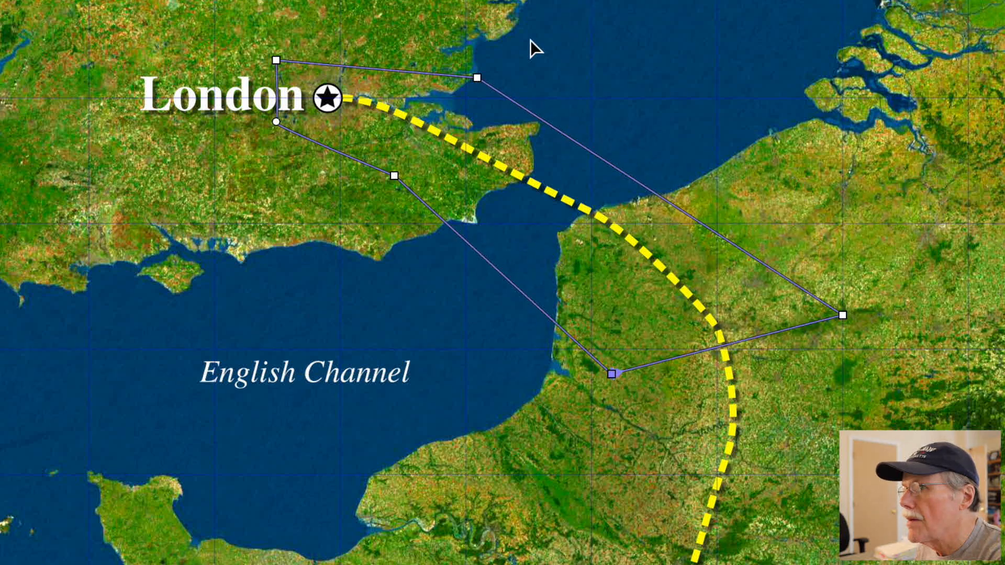
drag(477, 78, 619, 98)
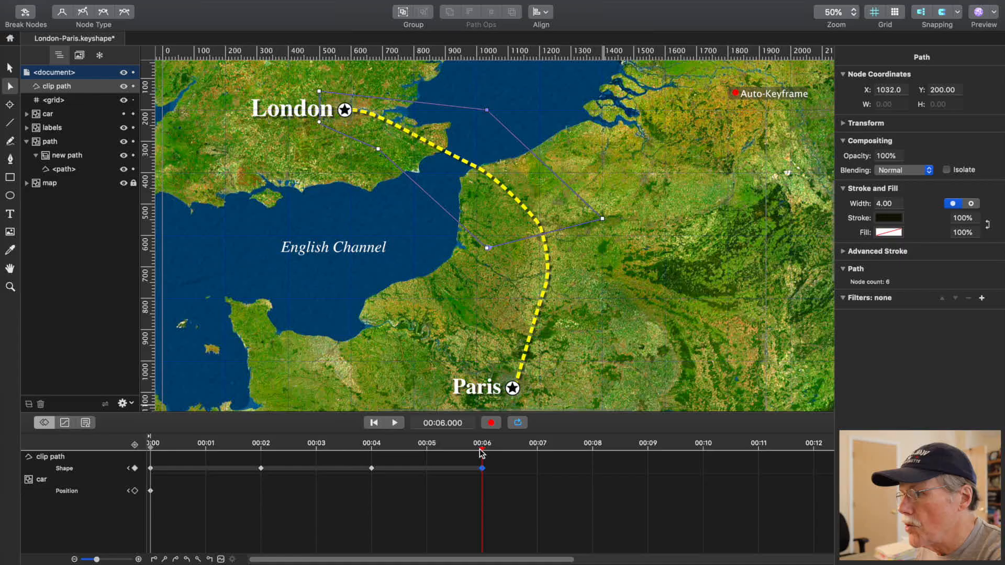
At 8 seconds, extend the clip path's nodes southward to enclose the route past its bend.
drag(515, 449, 595, 452)
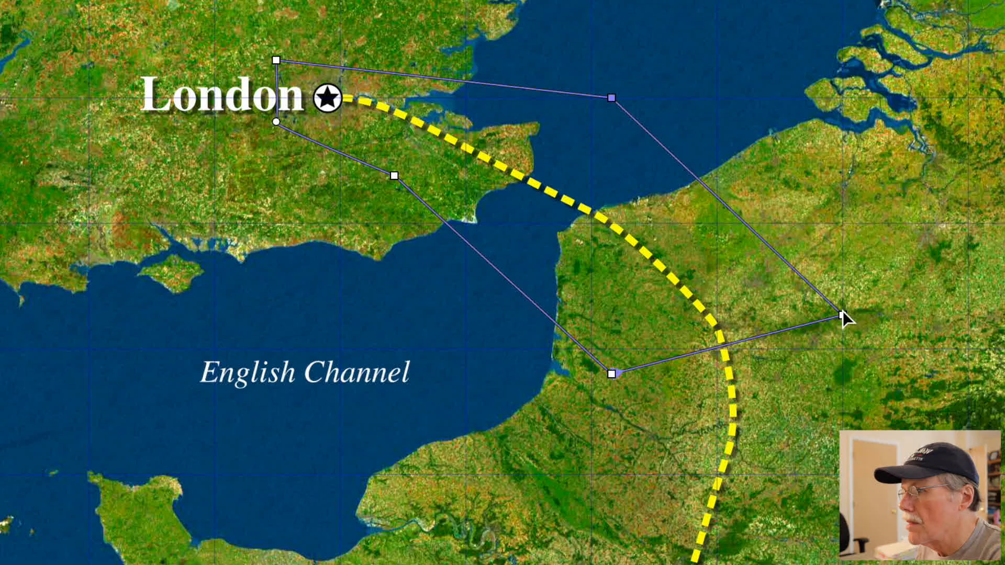
drag(843, 316, 842, 487)
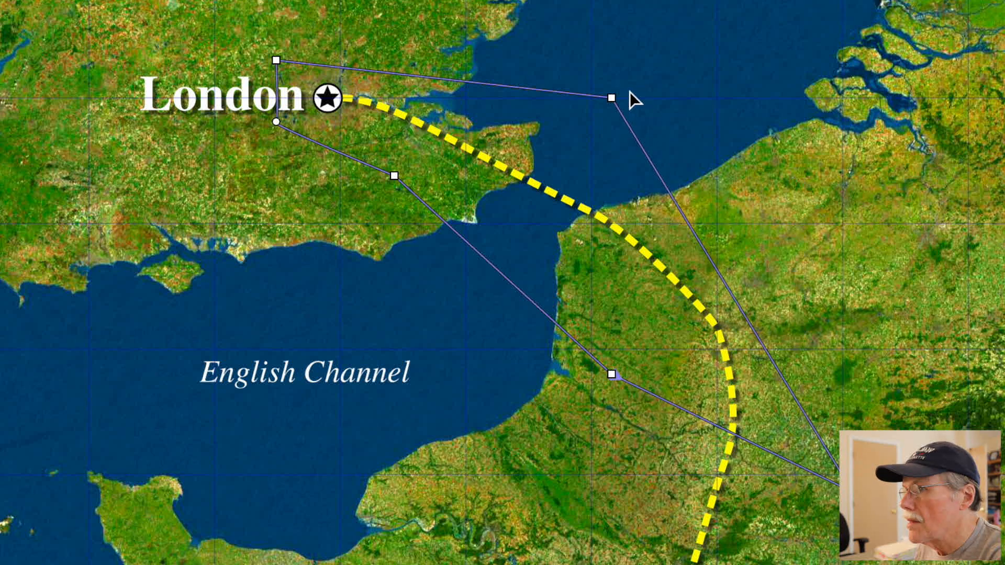
drag(614, 99, 730, 154)
drag(609, 373, 704, 456)
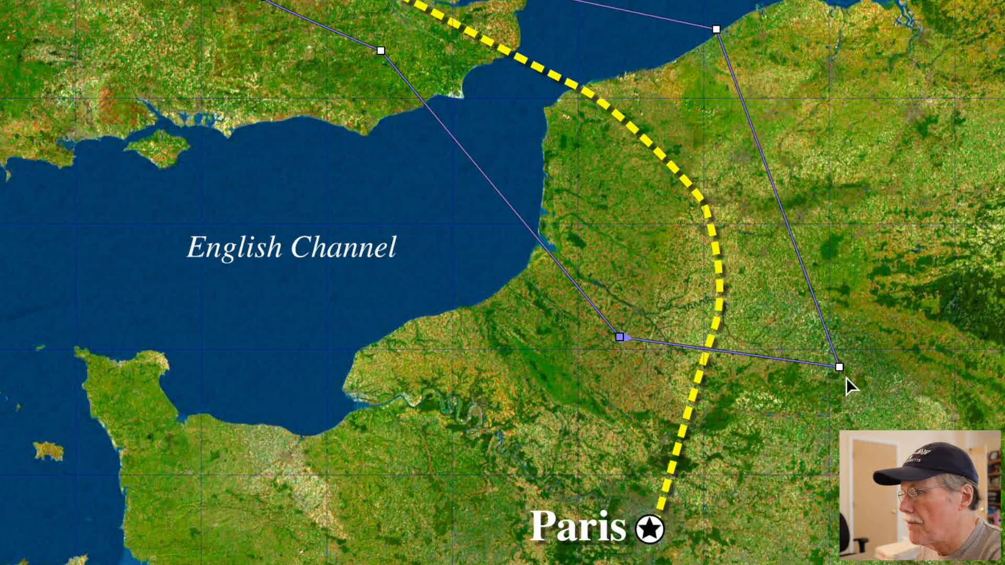
Extend the clip path at 10 and 11 seconds until it encloses the rest of the route down to Paris.
drag(604, 312, 580, 366)
drag(785, 485, 772, 504)
drag(616, 340, 578, 459)
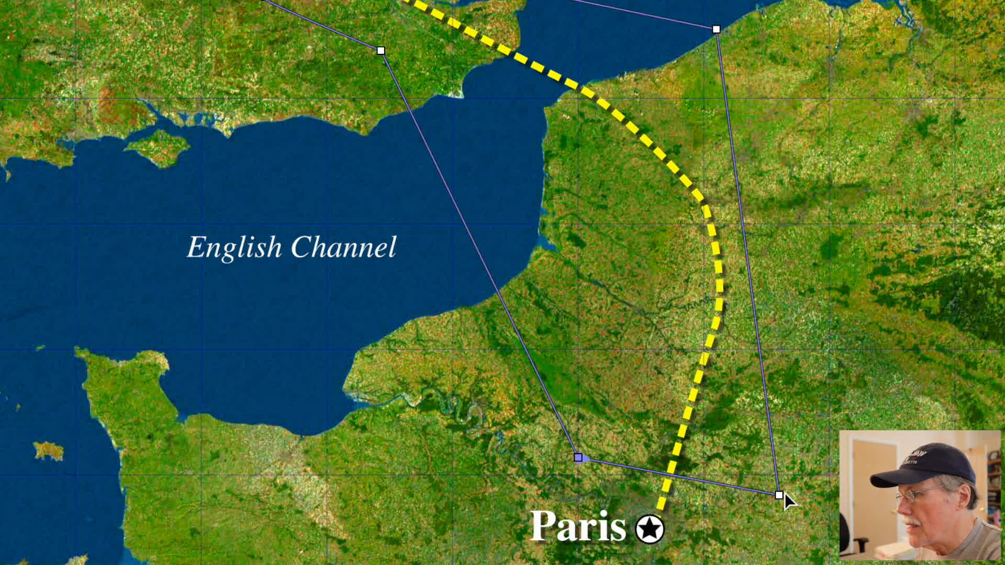
drag(779, 495, 771, 564)
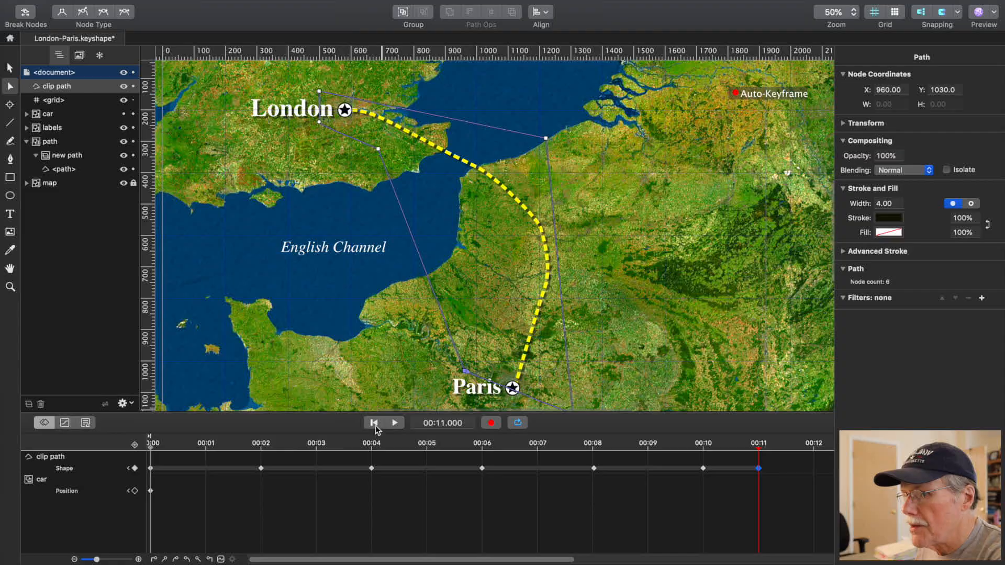
Play the clip path's shape animation, stop it and rewind to the start.
click(394, 423)
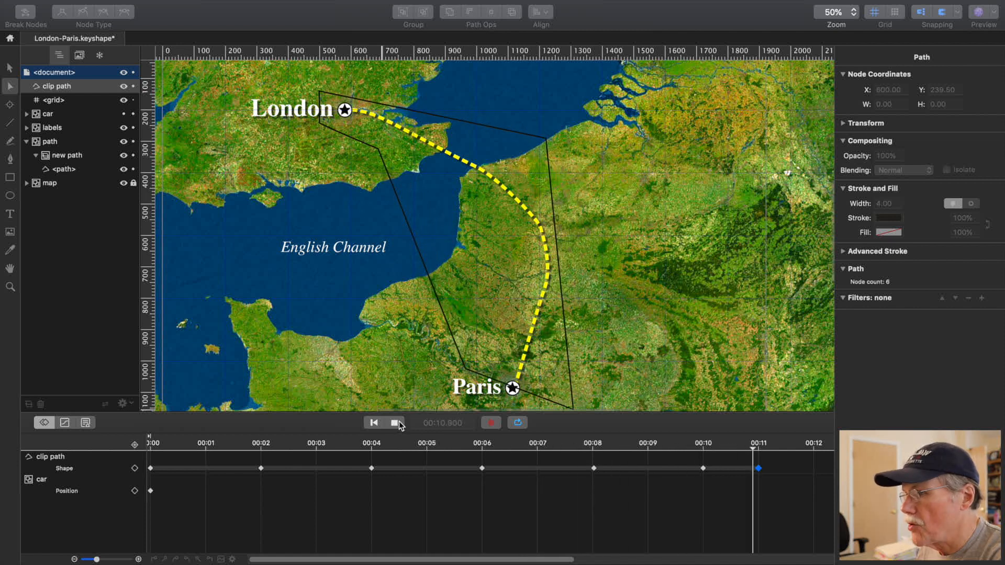
click(399, 423)
click(373, 423)
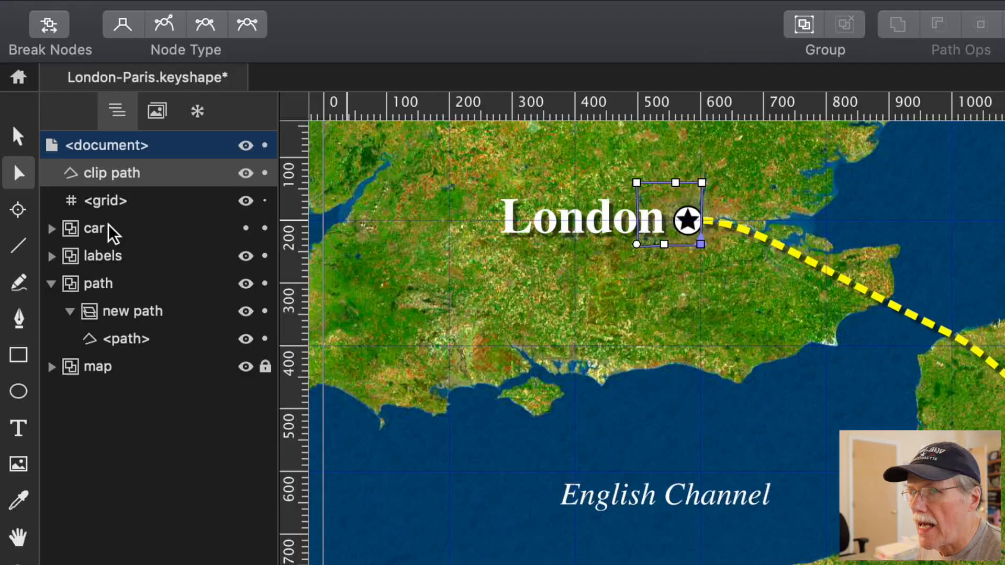
Apply the animated clip path to the yellow dashed route path with Make Clip Path.
click(116, 178)
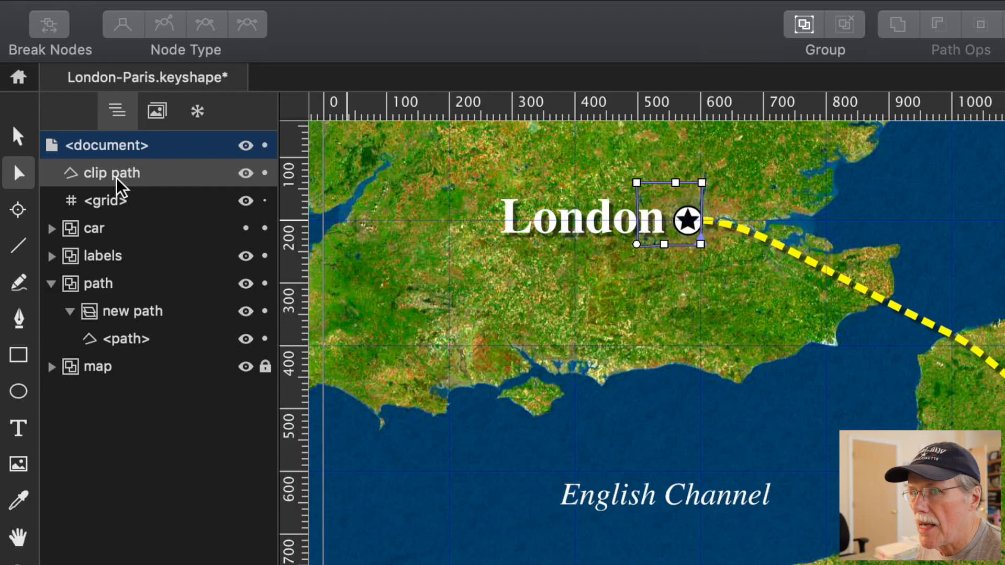
super+click(131, 339)
click(307, 14)
mouse_move(307, 303)
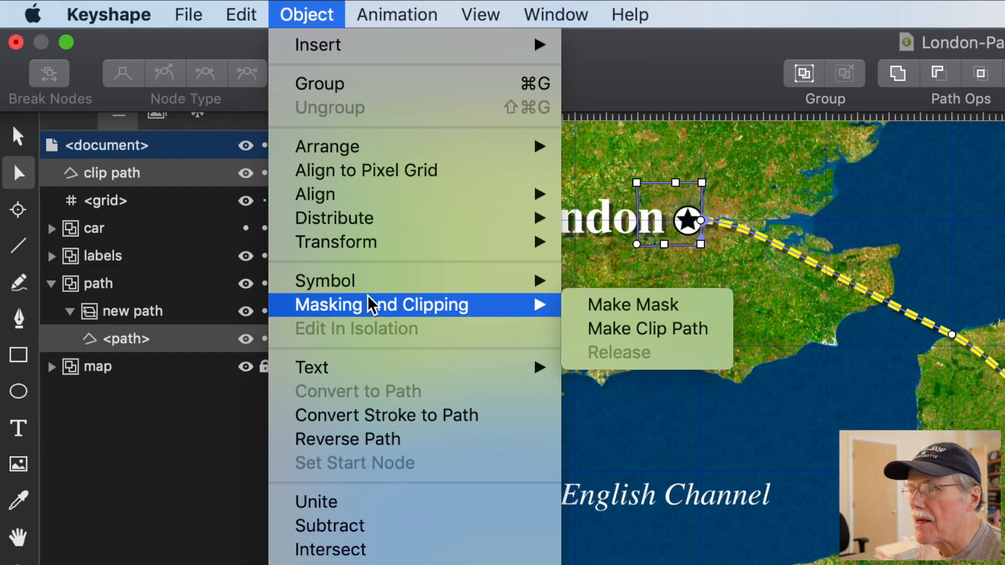
click(657, 330)
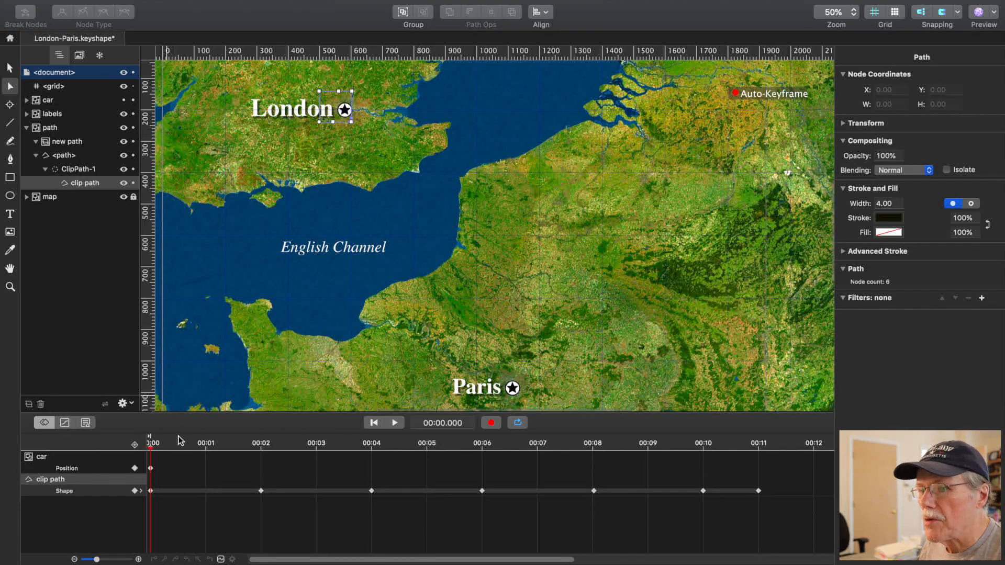
Preview the clipped route being revealed from London to Paris and return the playhead to the start.
click(395, 423)
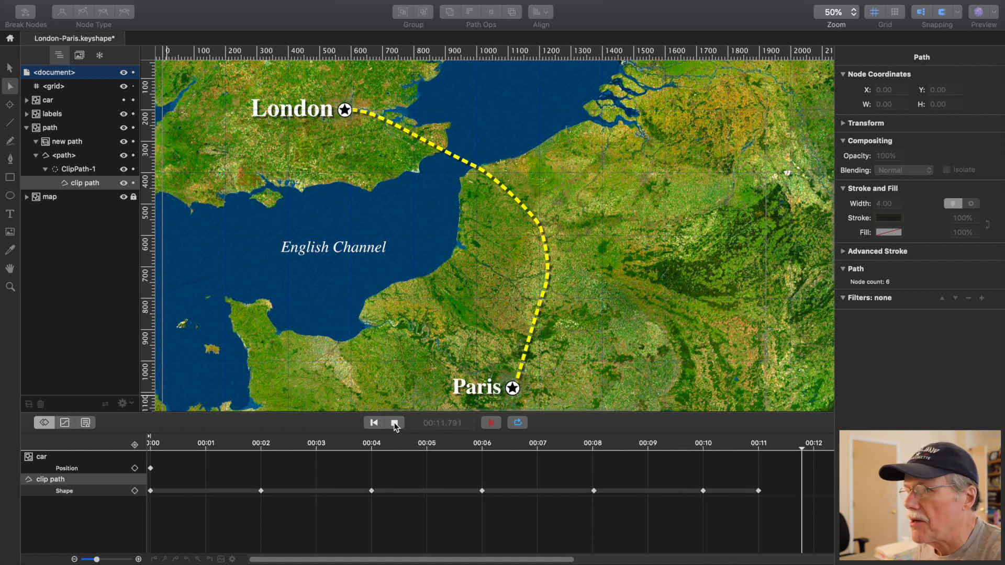
click(395, 425)
scroll(360, 457, left, 3)
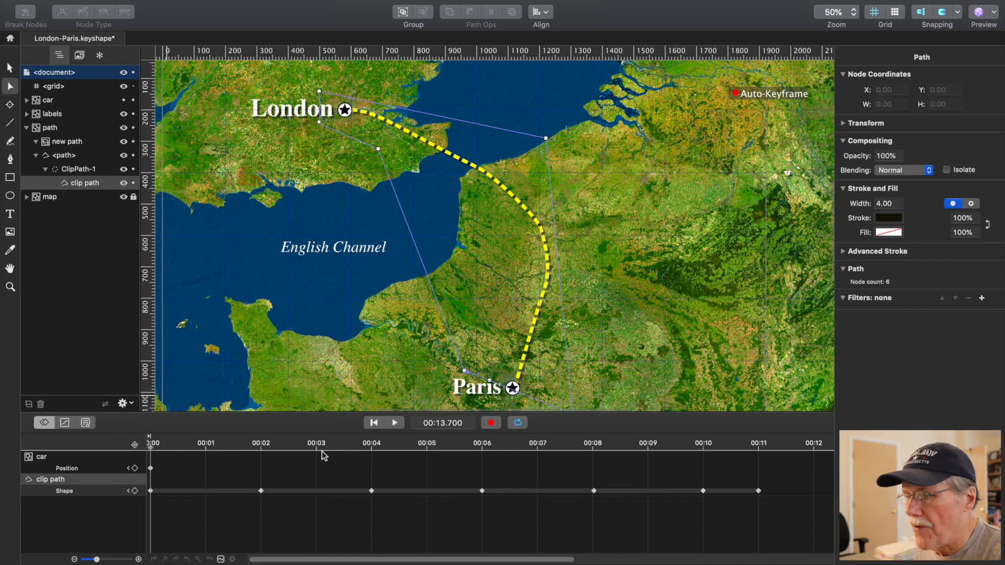
click(374, 424)
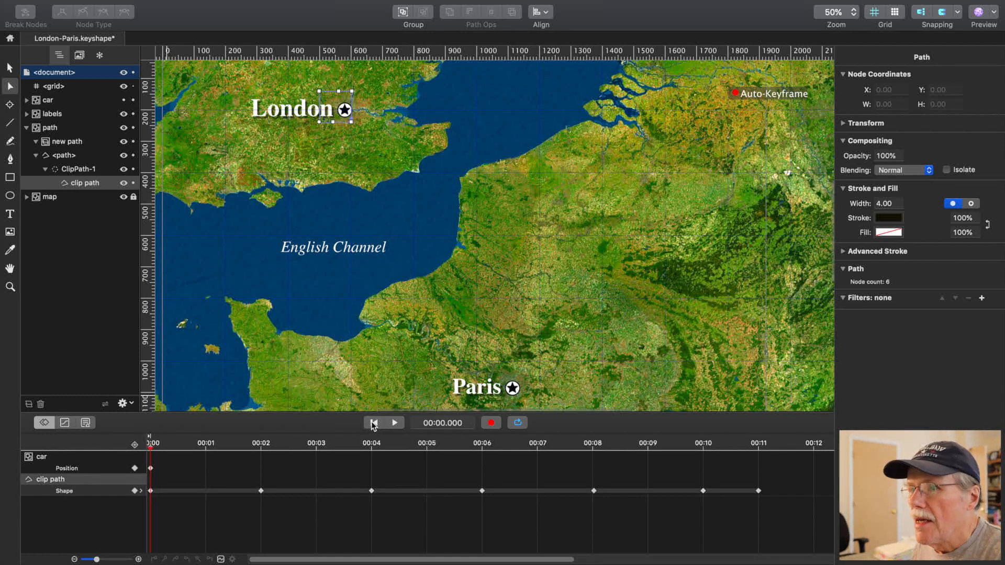
Show the car and keyframe its position on London's marker at 0 seconds and Paris's marker at 11 seconds.
click(124, 100)
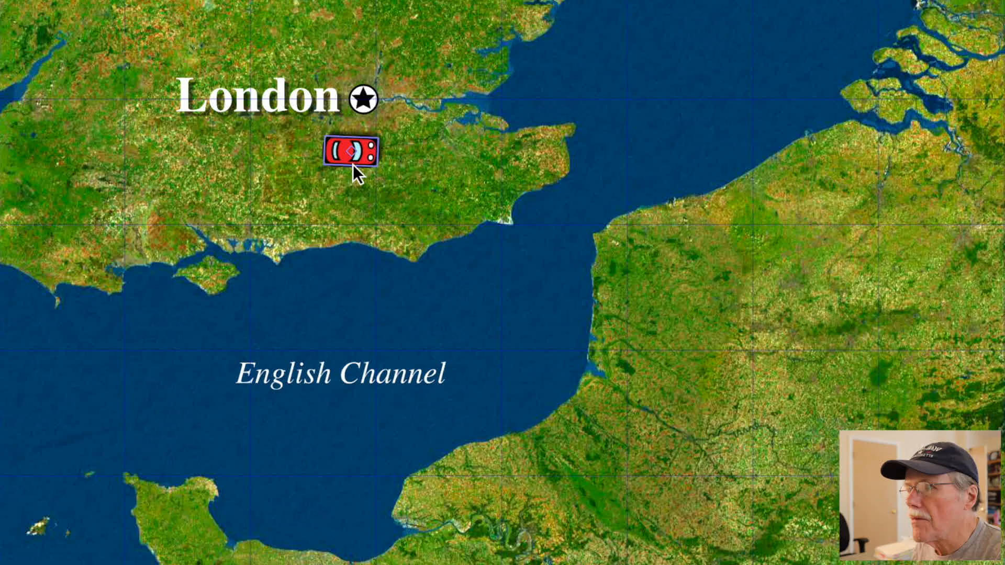
drag(340, 135, 350, 114)
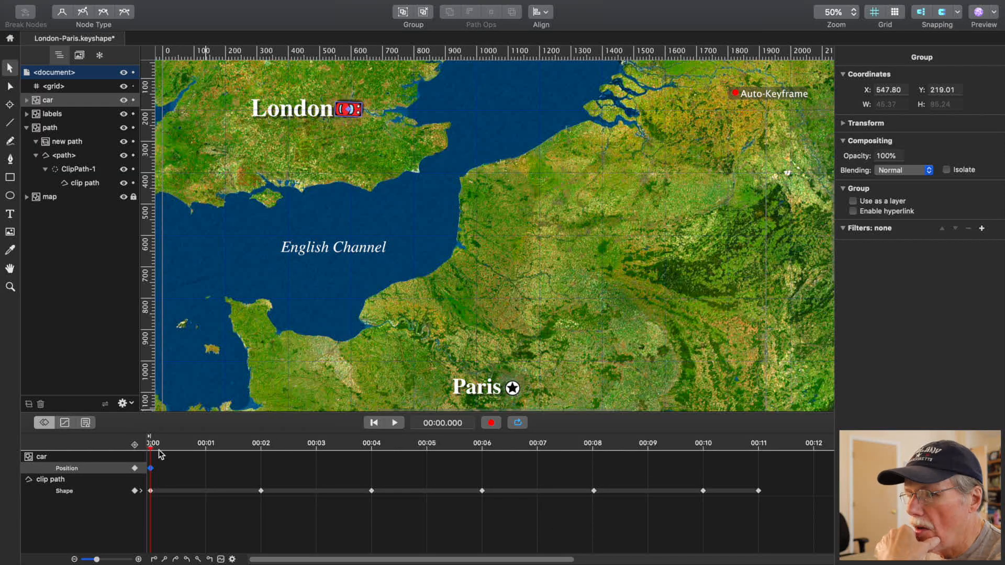
drag(151, 447, 758, 488)
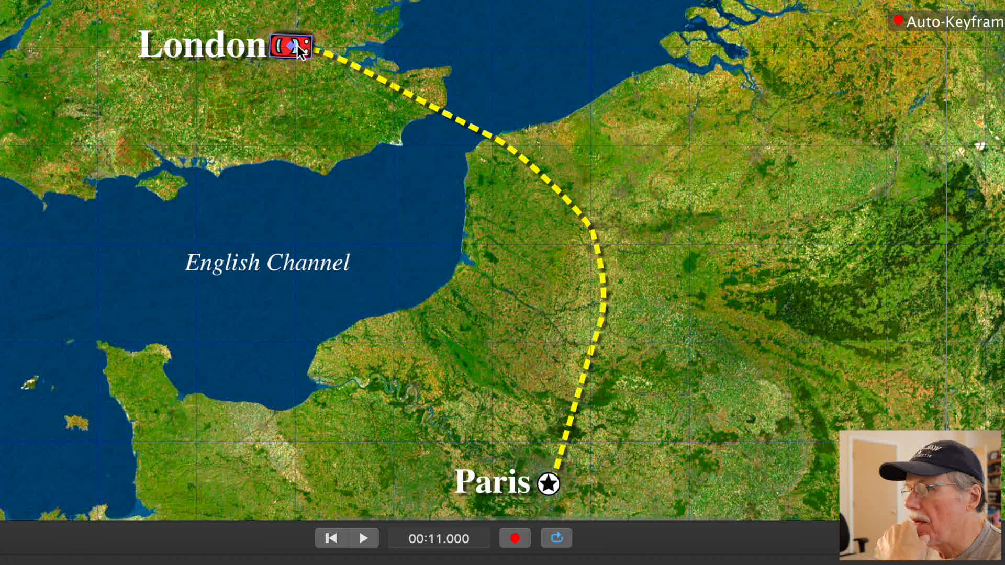
drag(352, 109, 386, 172)
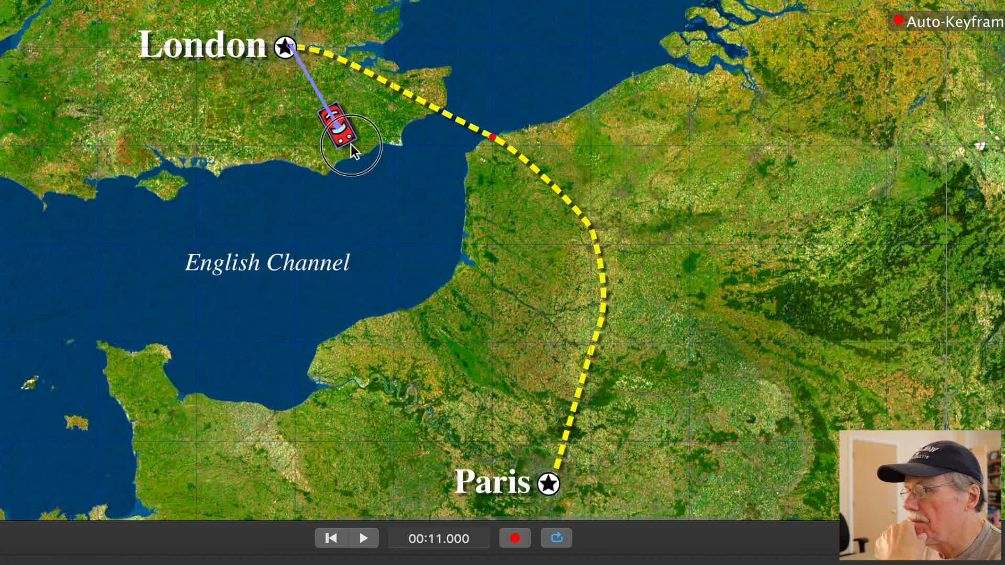
drag(351, 145, 559, 489)
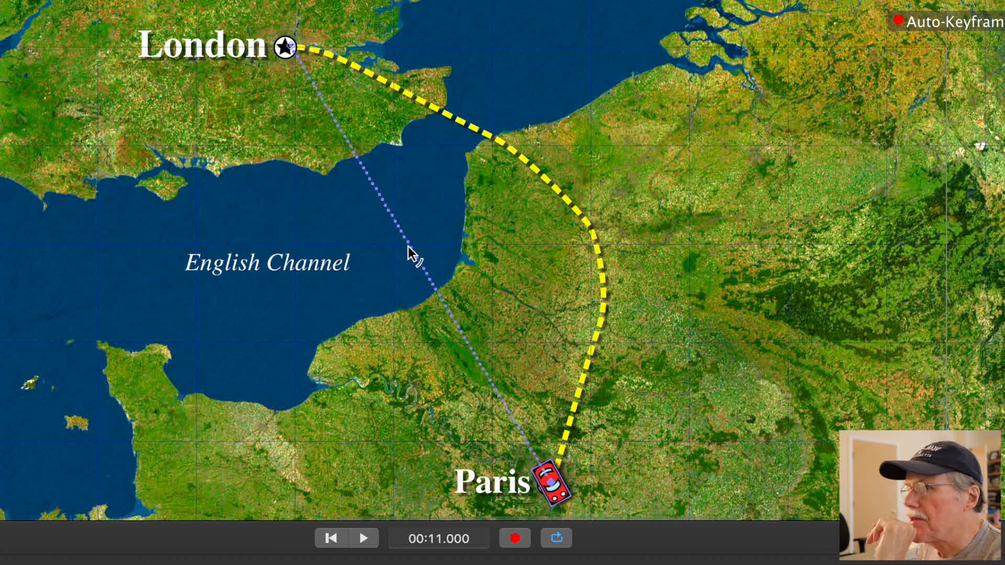
Bend the car's straight motion path between London and Paris into a curve that follows the yellow dashed route.
drag(410, 246, 518, 197)
drag(549, 270, 600, 268)
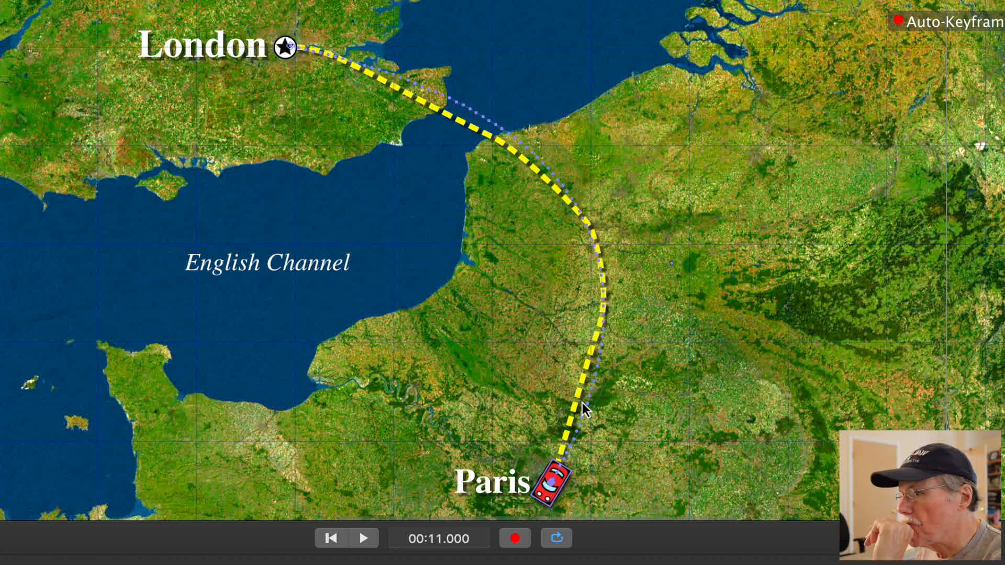
drag(584, 410, 575, 408)
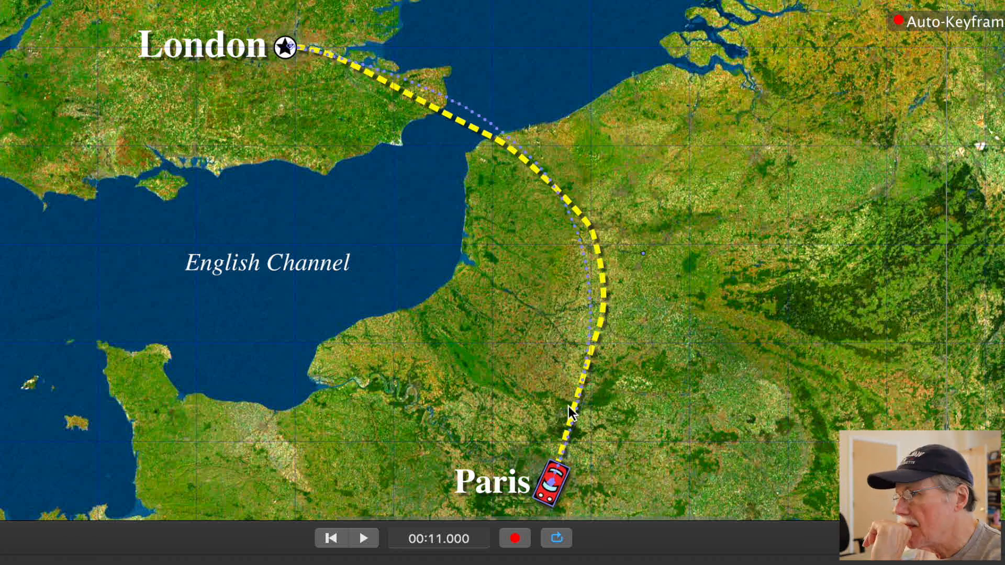
drag(641, 255, 669, 222)
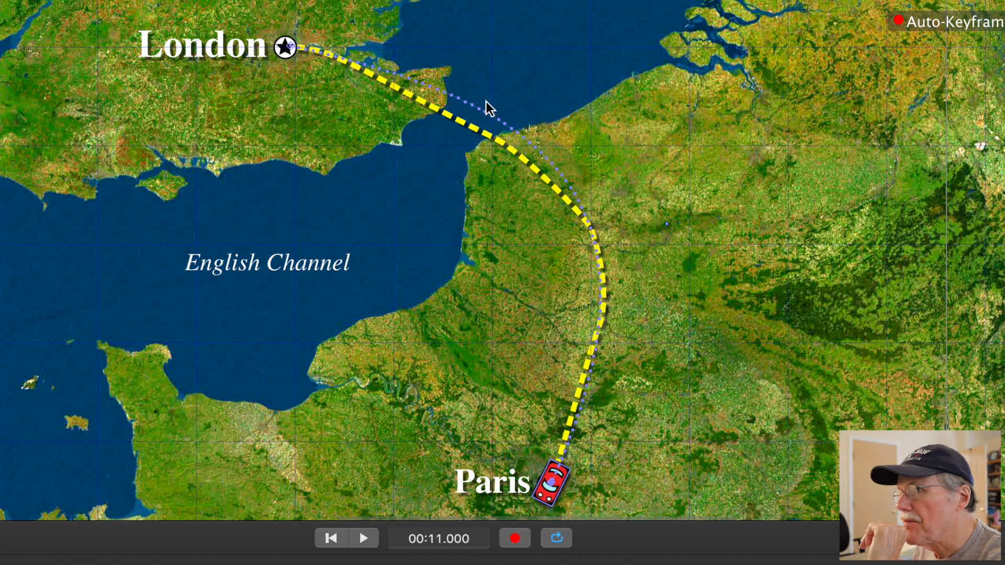
drag(463, 102, 459, 122)
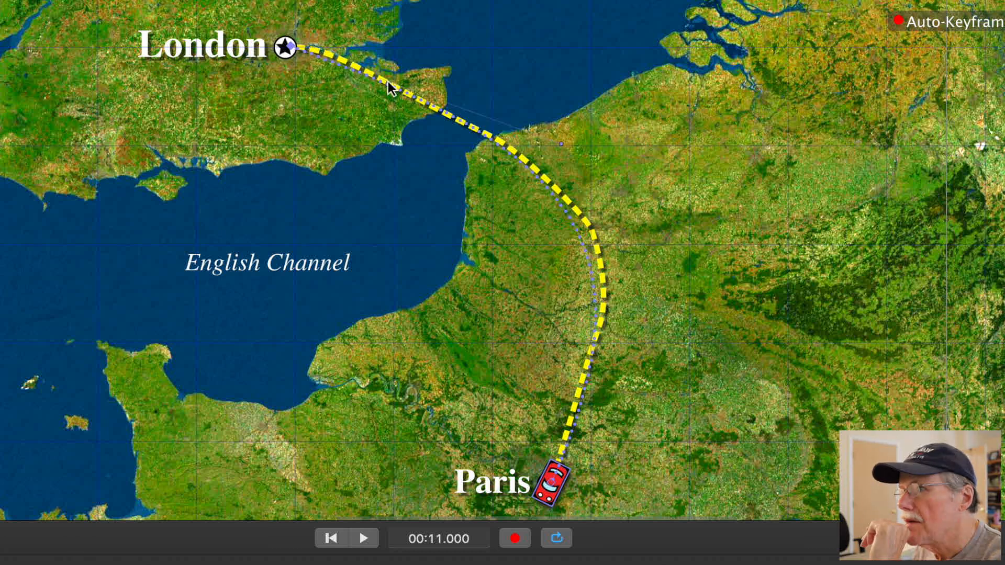
drag(564, 146, 460, 85)
drag(568, 275, 589, 258)
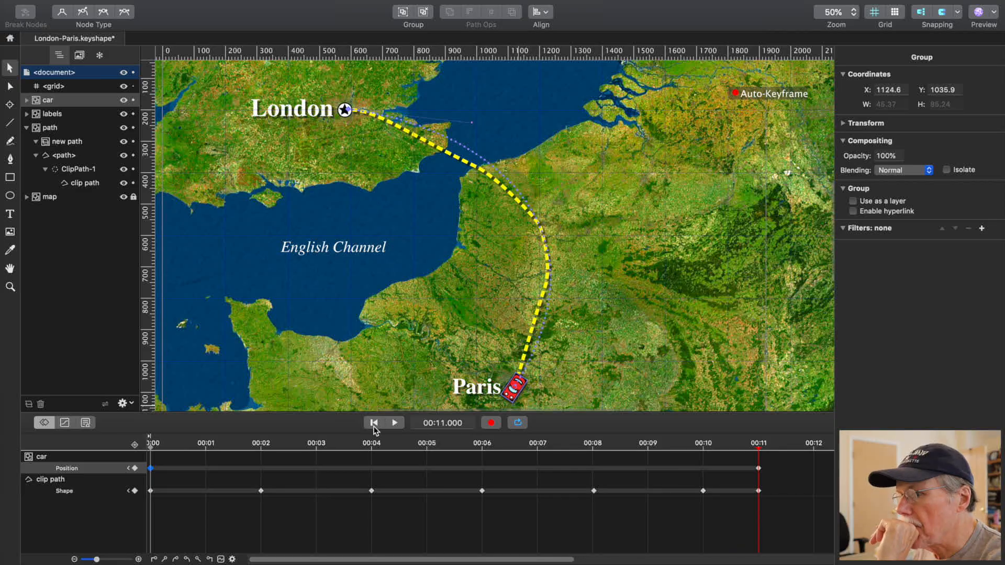
Preview the car travelling along its curved motion path from the start and stop the playback past 11 seconds.
click(374, 423)
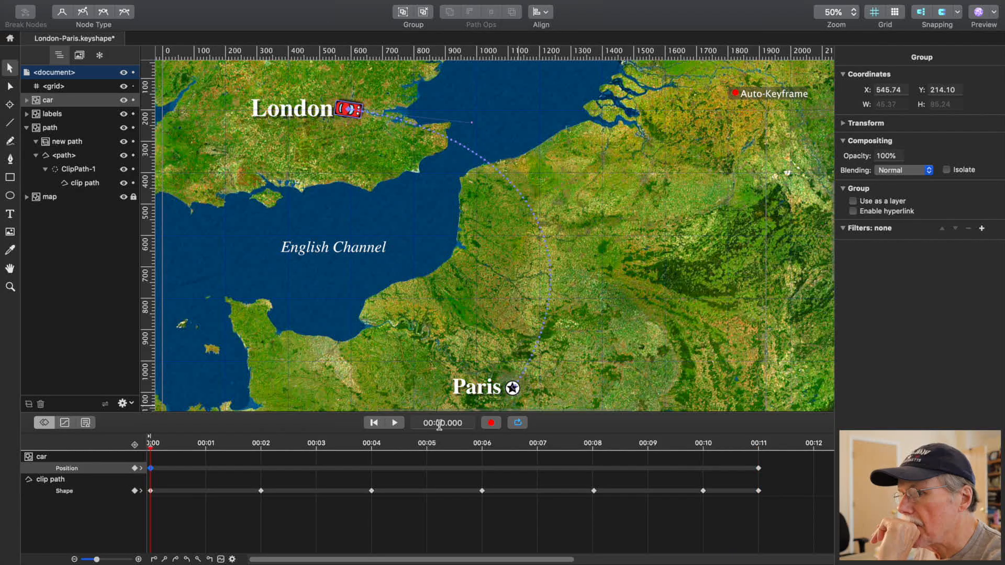
click(396, 423)
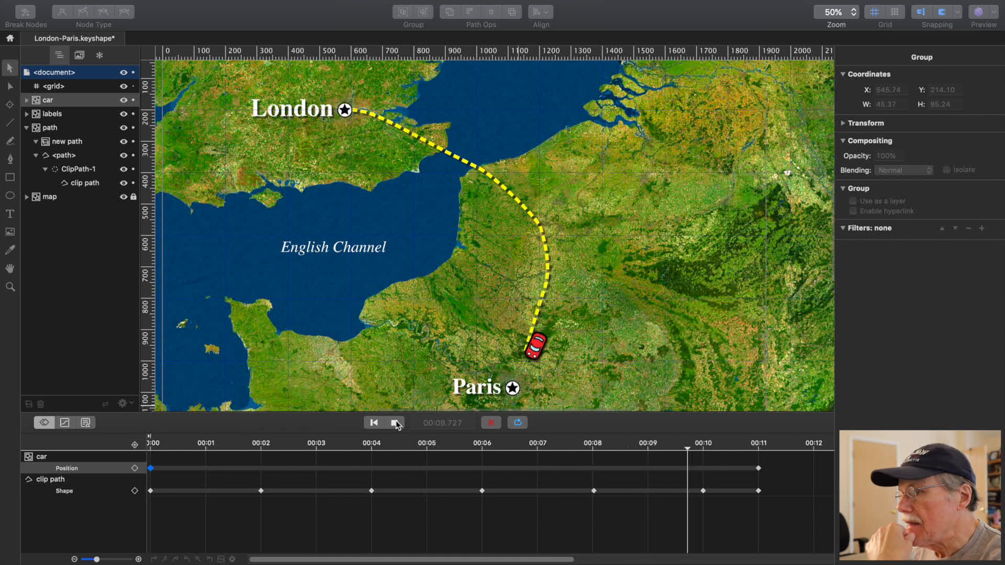
click(396, 424)
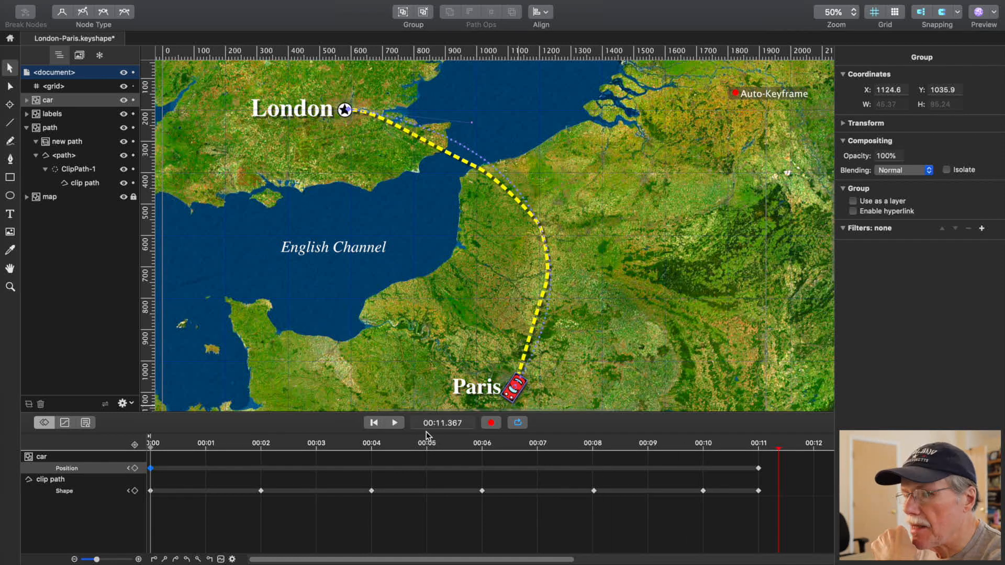
Keyframe the car's position at about 2 and 4 seconds, placing it on the route at the leading end of the revealed dashes.
drag(152, 448, 264, 453)
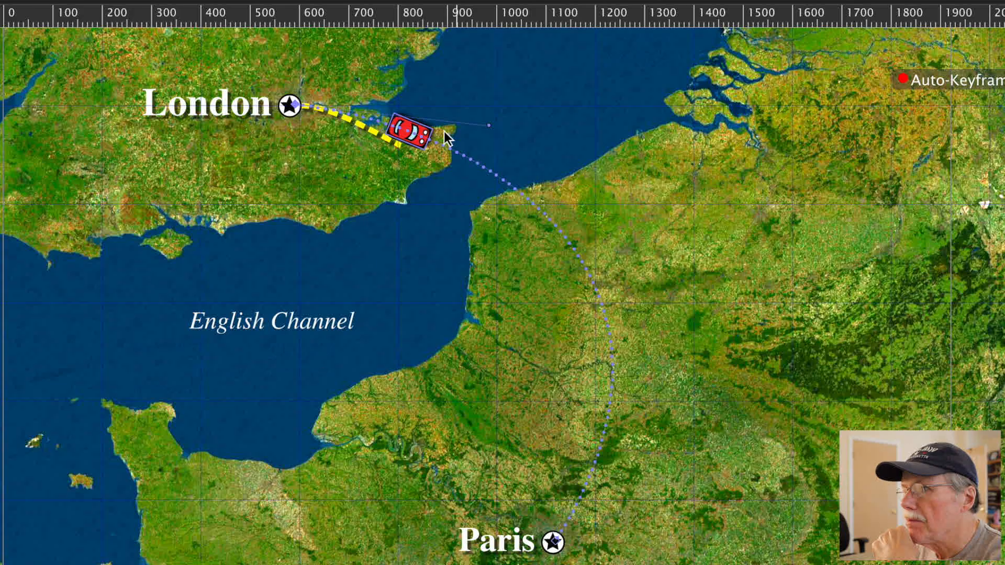
drag(422, 135, 428, 156)
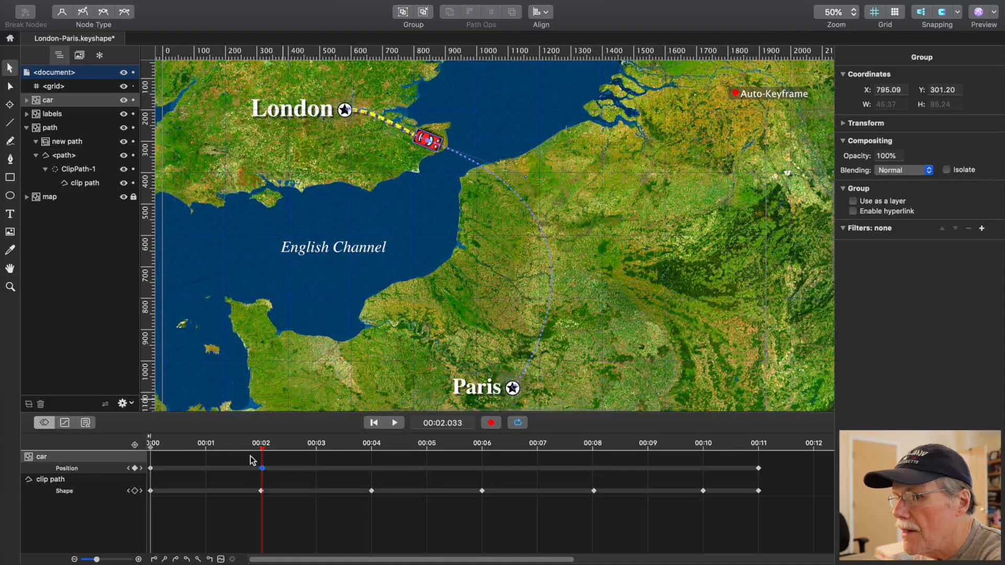
drag(262, 451, 372, 461)
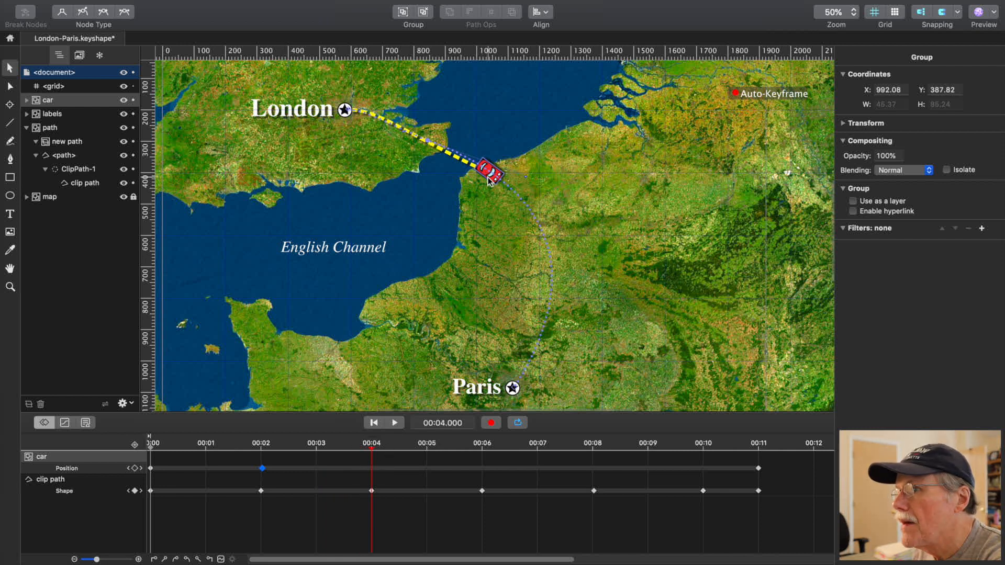
drag(470, 160, 492, 184)
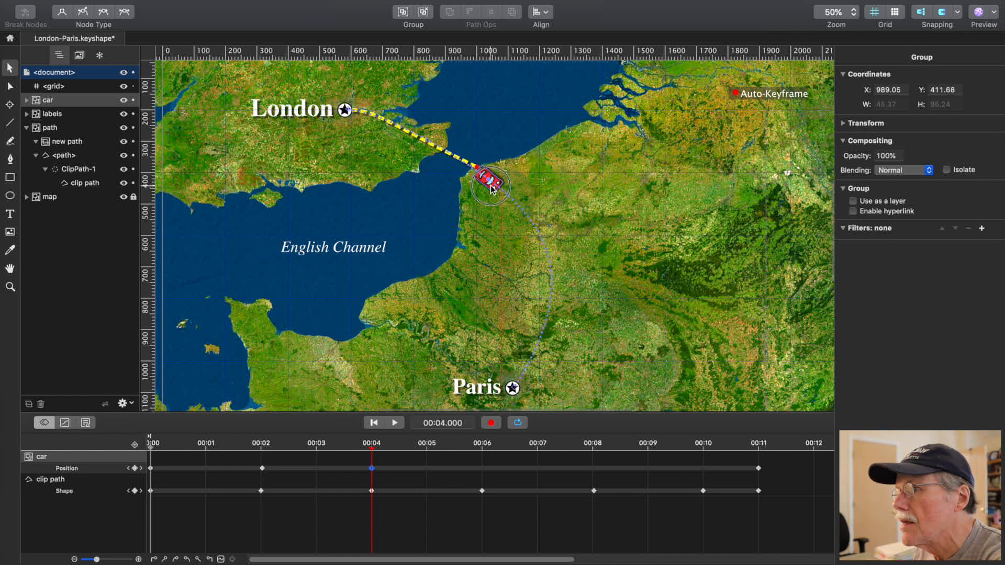
drag(492, 187, 492, 191)
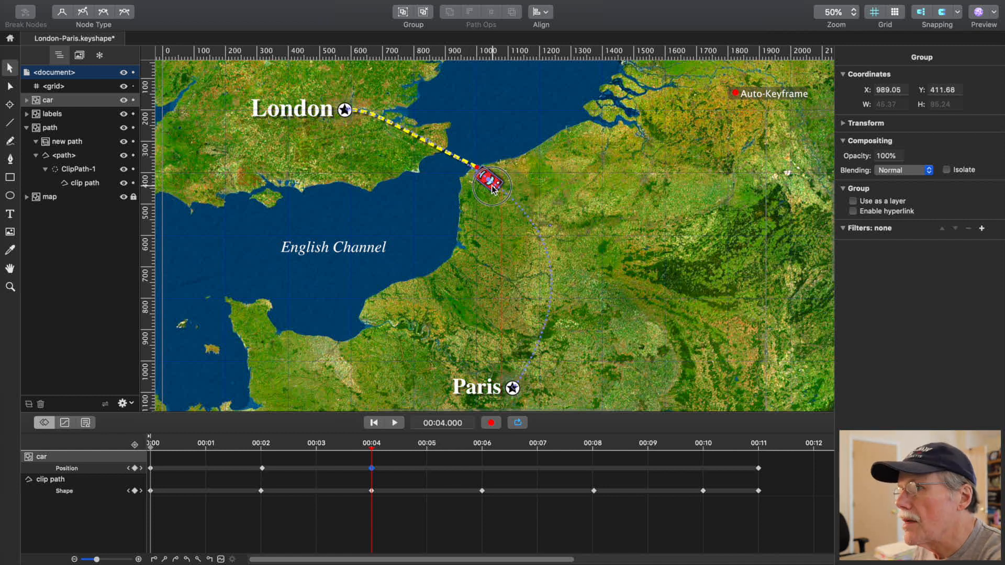
With the playhead at 6 seconds, adjust the car's motion path near the French coast and select its position keyframes.
drag(372, 451, 482, 470)
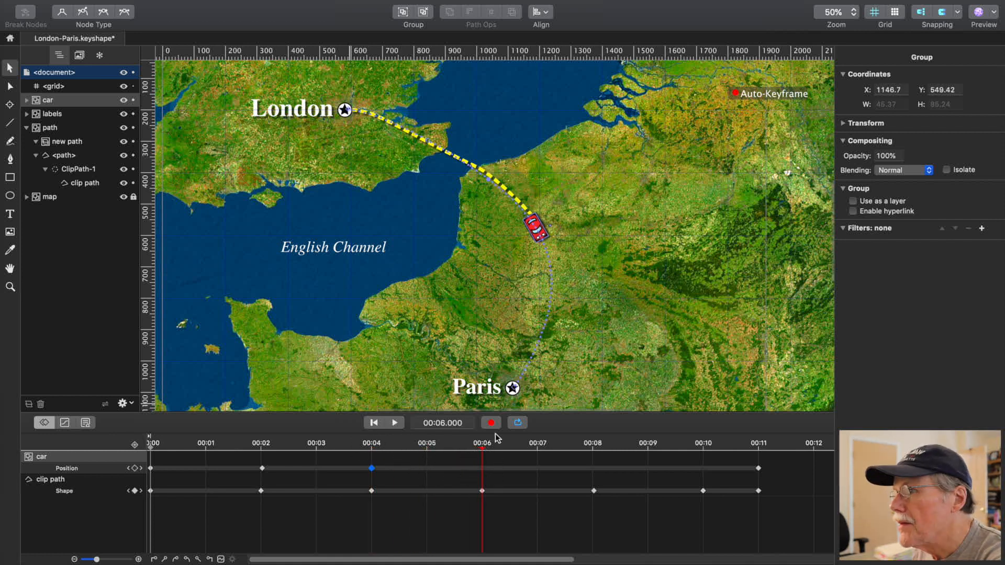
drag(511, 195, 507, 194)
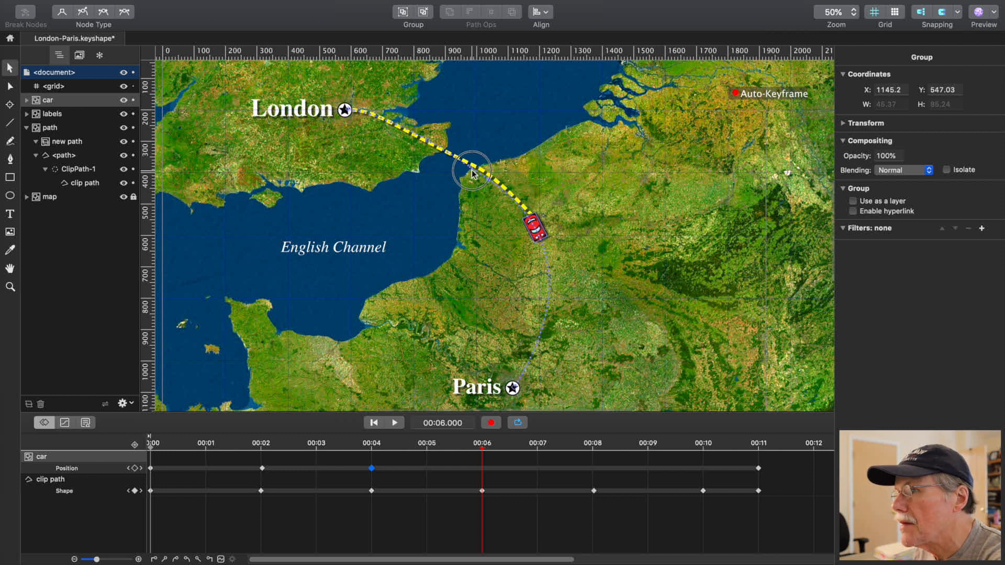
click(480, 178)
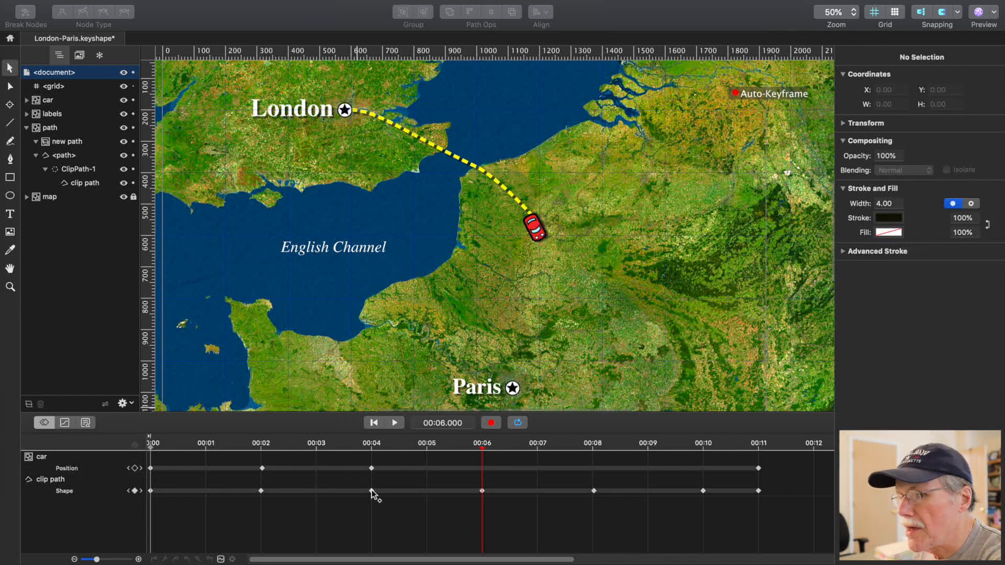
click(134, 472)
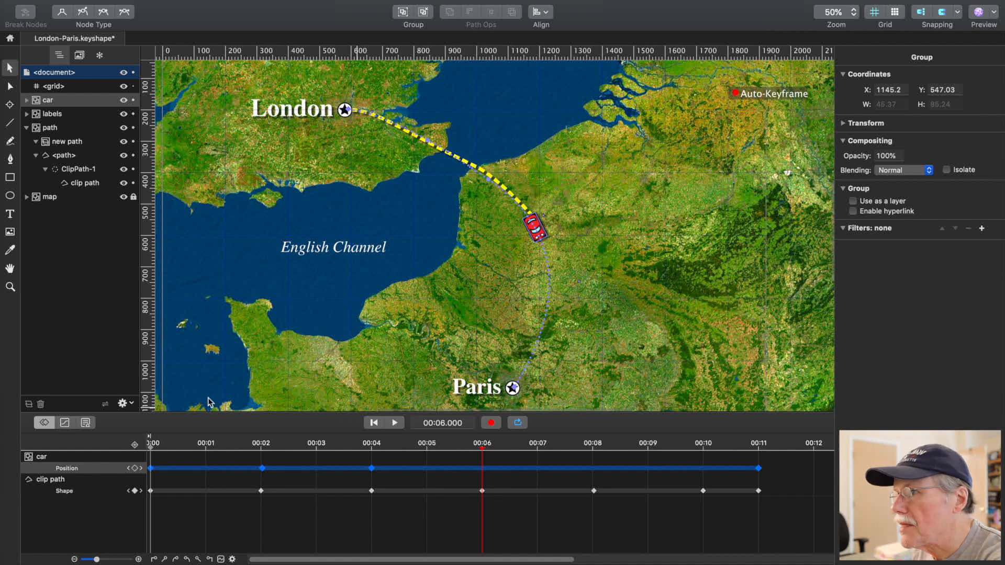
click(505, 190)
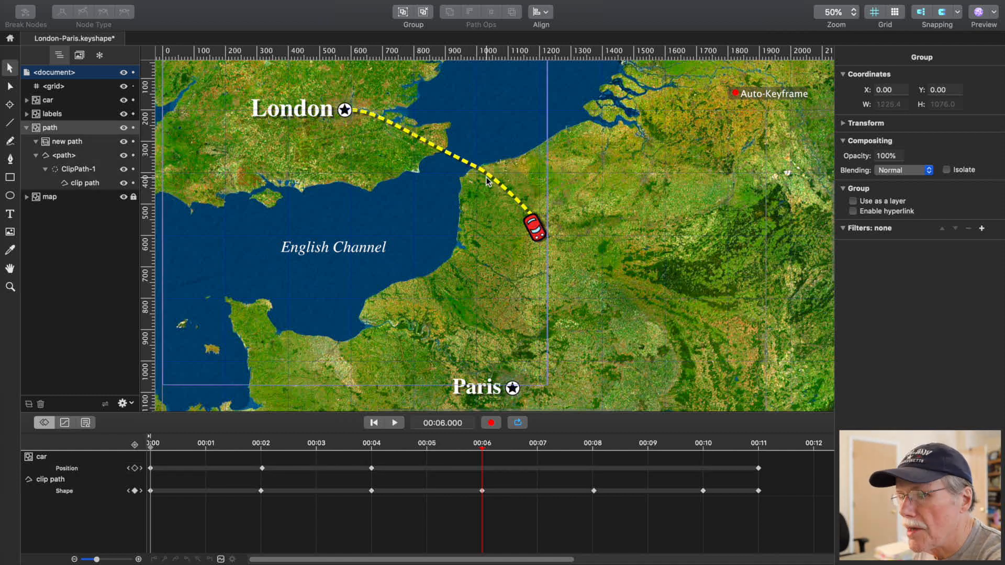
click(74, 472)
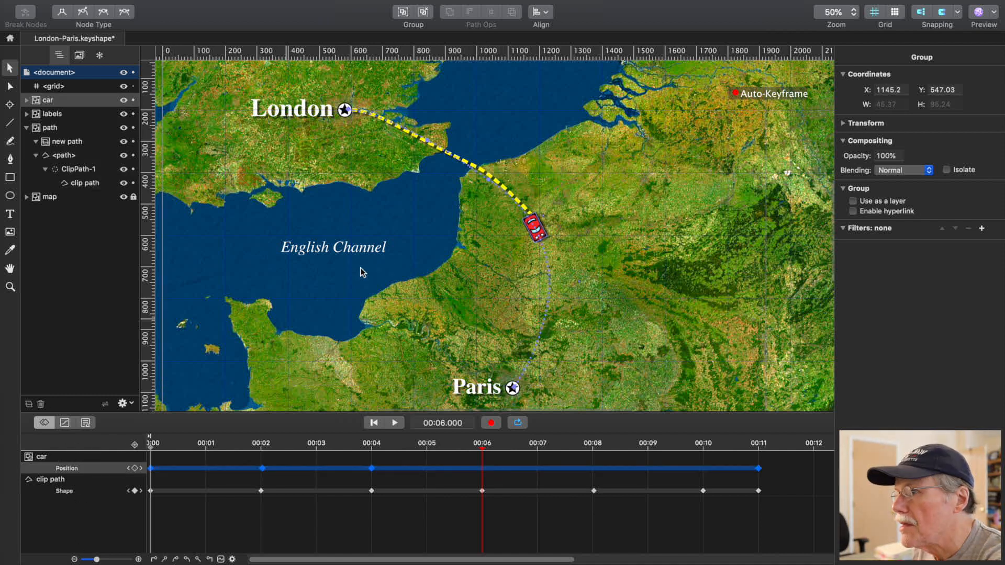
With the playhead at 8 seconds, refine the curve of the car's motion path on both sides of its 4-second keyframe to match the route.
drag(482, 450, 592, 470)
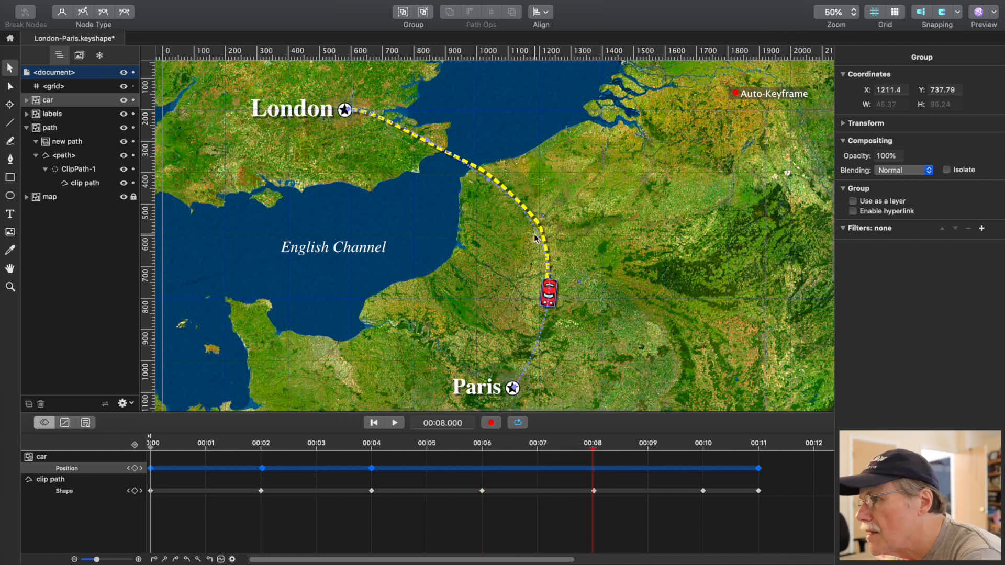
drag(539, 239, 542, 233)
scroll(538, 229, down, 1)
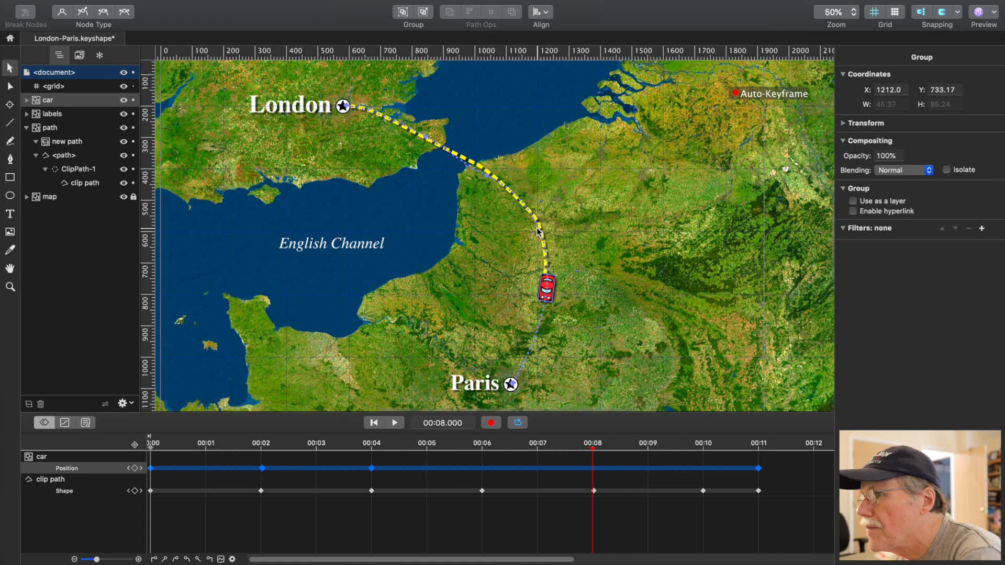
drag(466, 166, 473, 172)
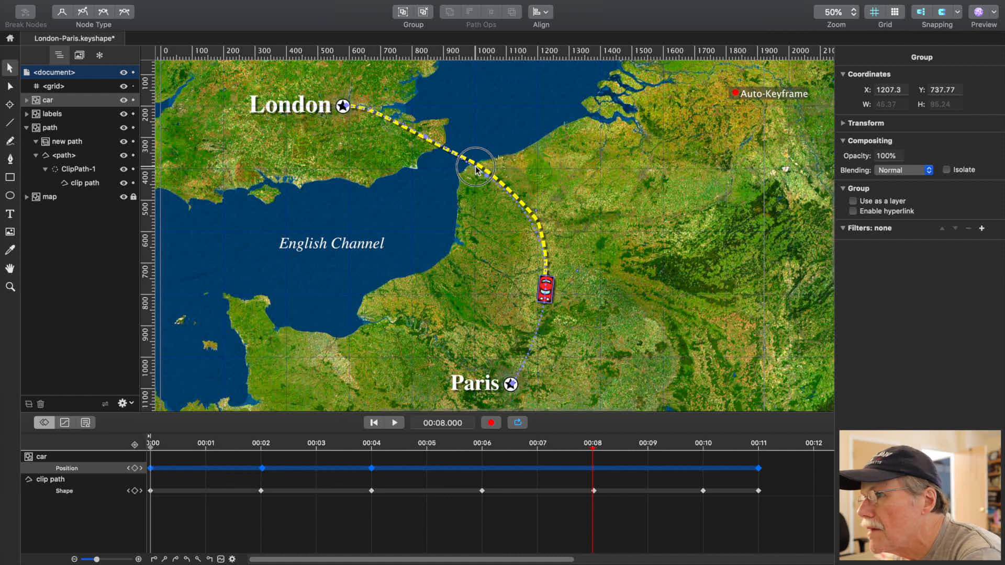
click(470, 169)
Keyframe the car at 8 and 10 seconds at the head of the dashed route and adjust its 11-second position at Paris.
drag(589, 459, 482, 470)
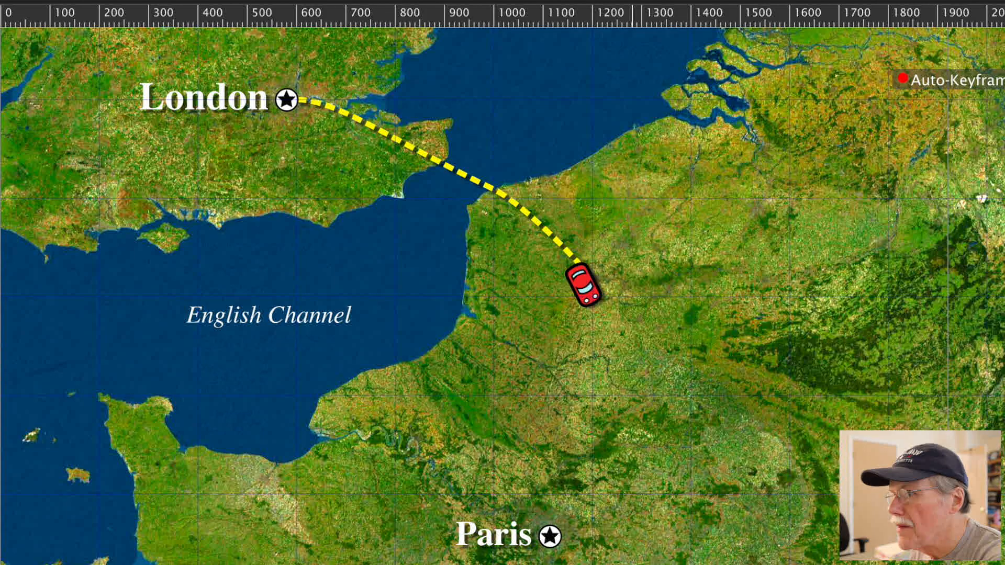
click(584, 284)
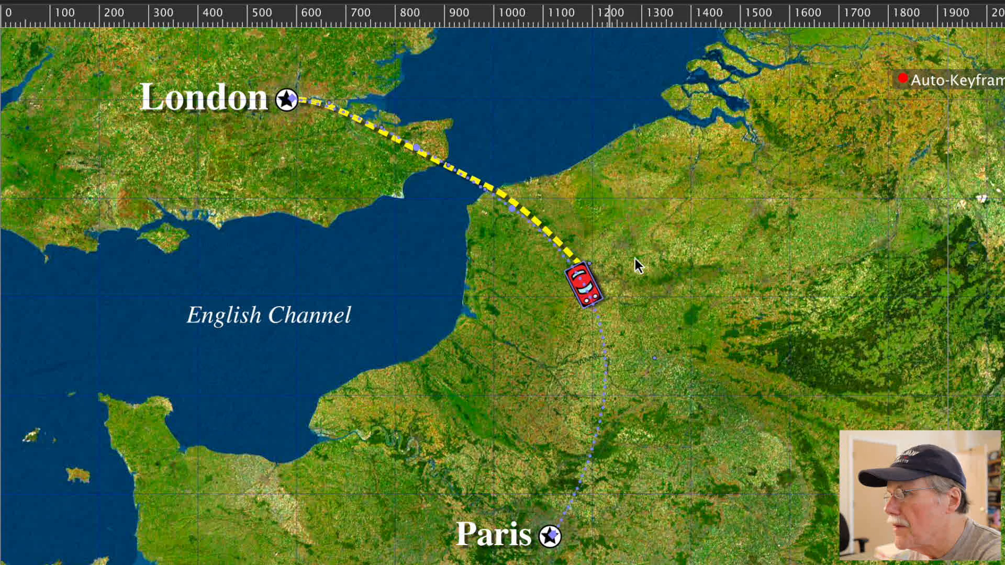
mouse_move(577, 281)
mouse_down()
mouse_move(594, 286)
mouse_move(561, 246)
mouse_move(613, 335)
mouse_move(615, 393)
mouse_up()
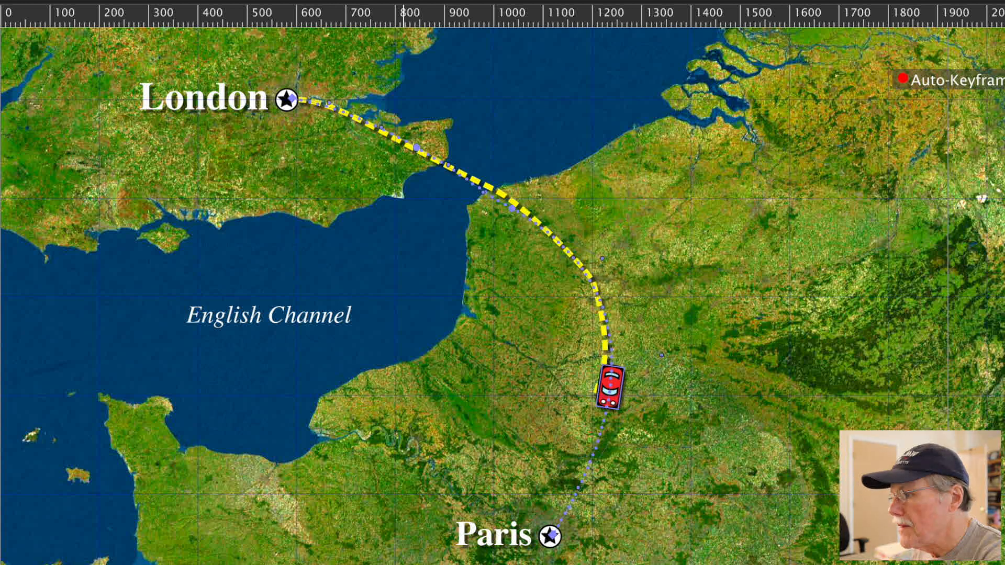
drag(616, 386, 614, 410)
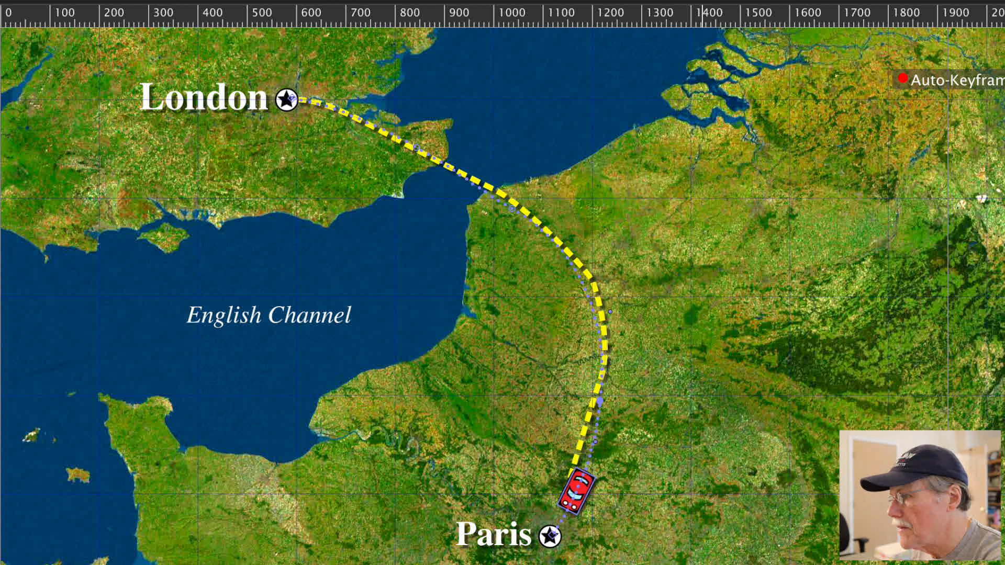
drag(583, 500, 570, 492)
click(590, 436)
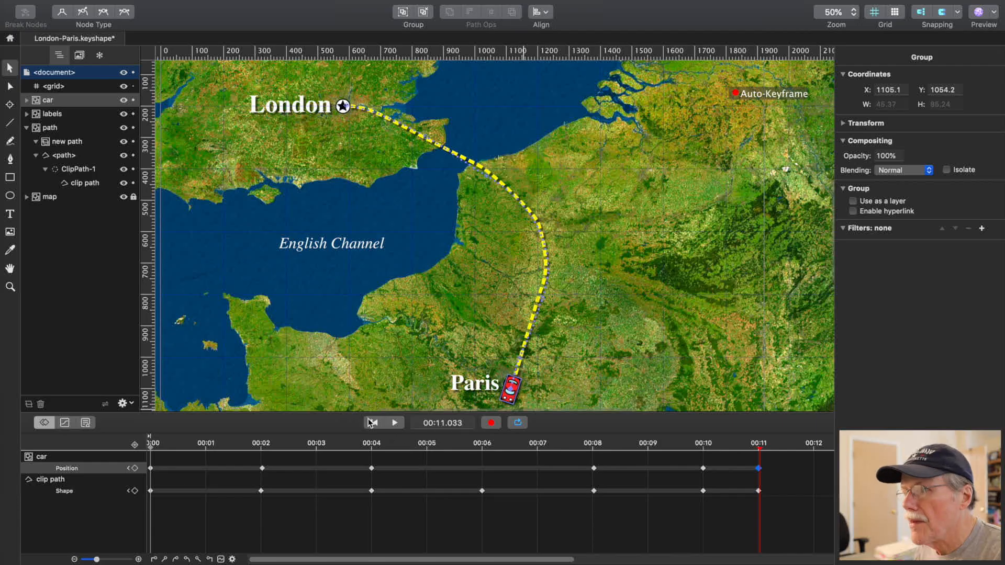
Play the finished animation from the start to check that the car leads the revealed route to Paris, and stop it.
click(372, 423)
click(394, 423)
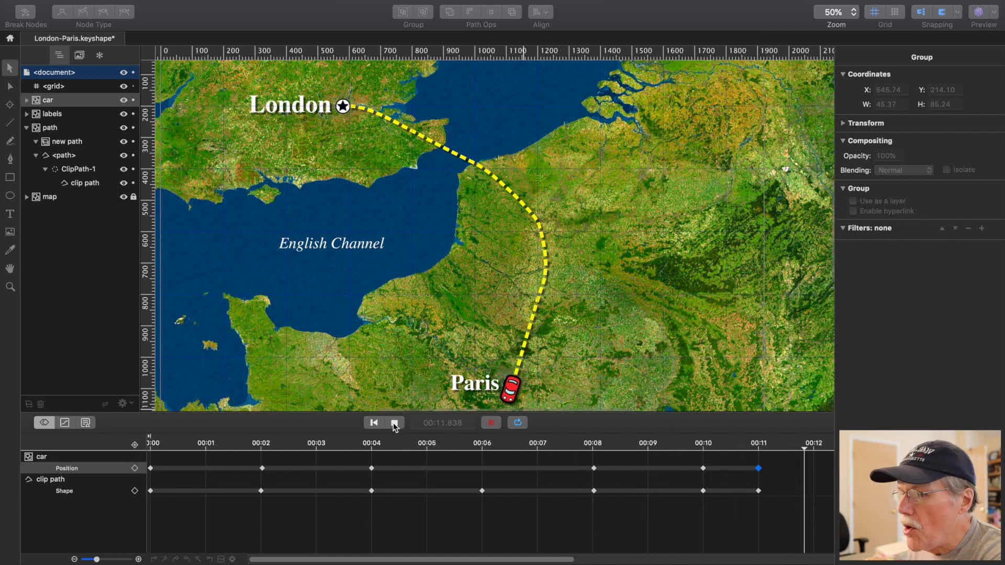
click(394, 423)
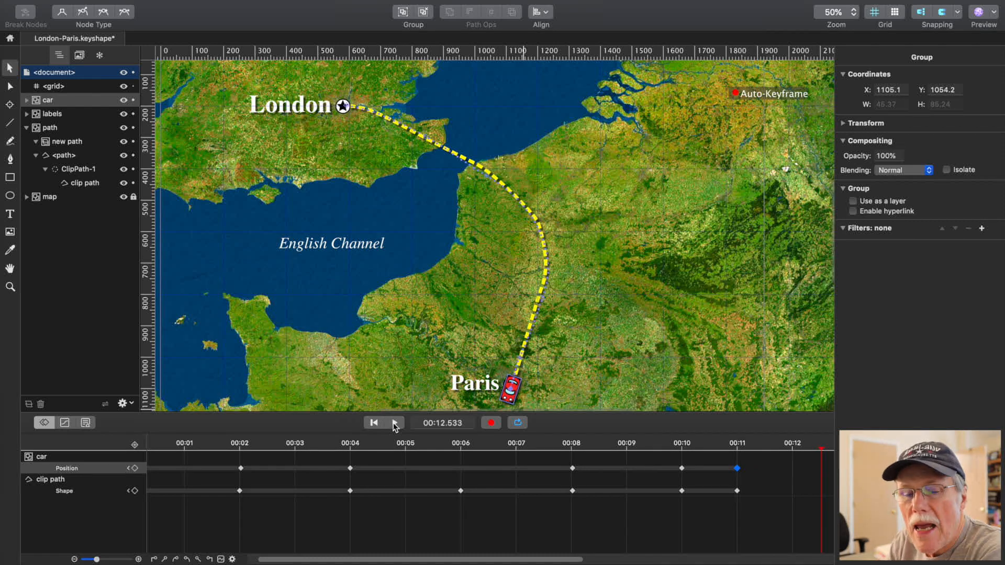